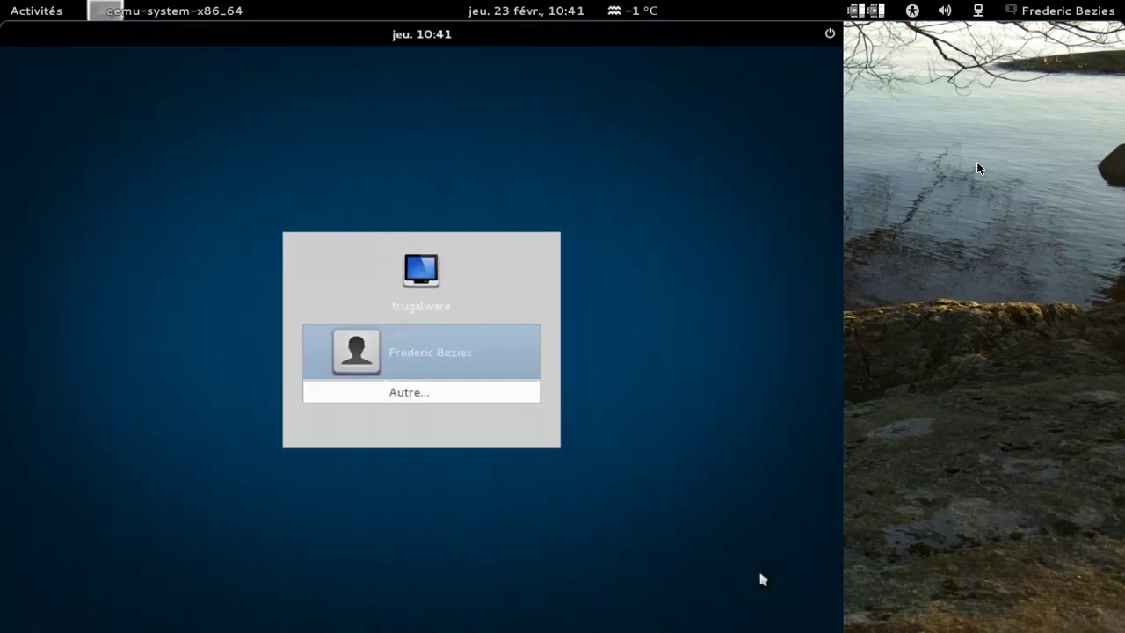
Step: Pick the user account at the GDM screen and log in with its password
{"action": "key", "text": "Return"}
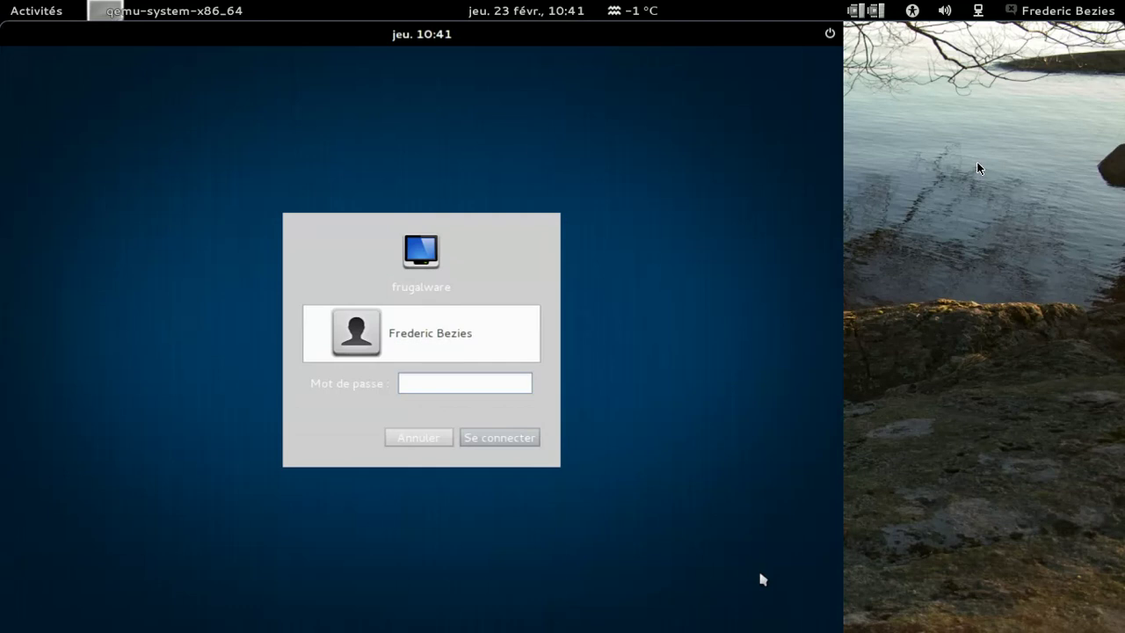
{"action": "key", "text": "Return"}
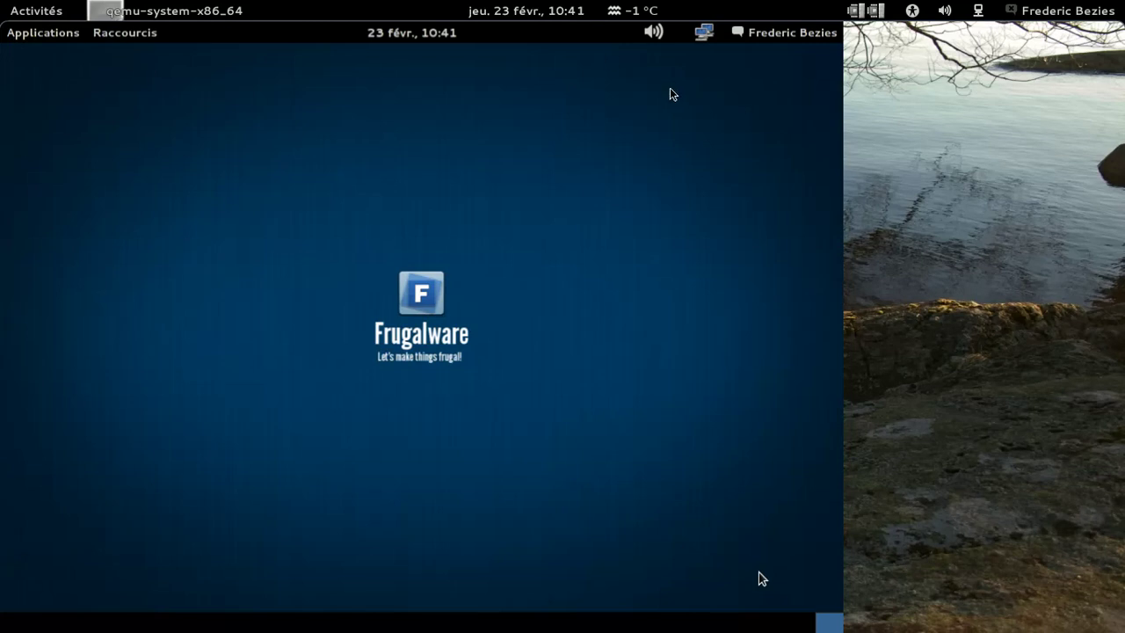
Step: Open Terminal from Accessoires, run uname -a, and view then close Terminal's About dialog
{"action": "left_click", "coordinate": [36, 34]}
{"action": "mouse_move", "coordinate": [54, 55]}
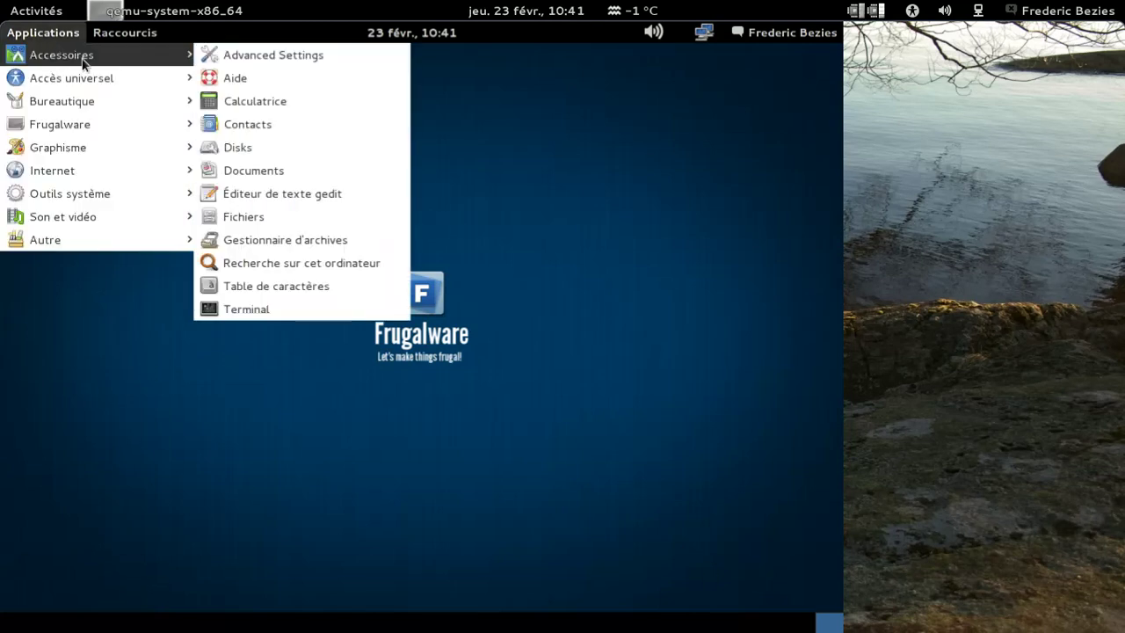
{"action": "left_click", "coordinate": [261, 309]}
{"action": "type", "text": "uname -a"}
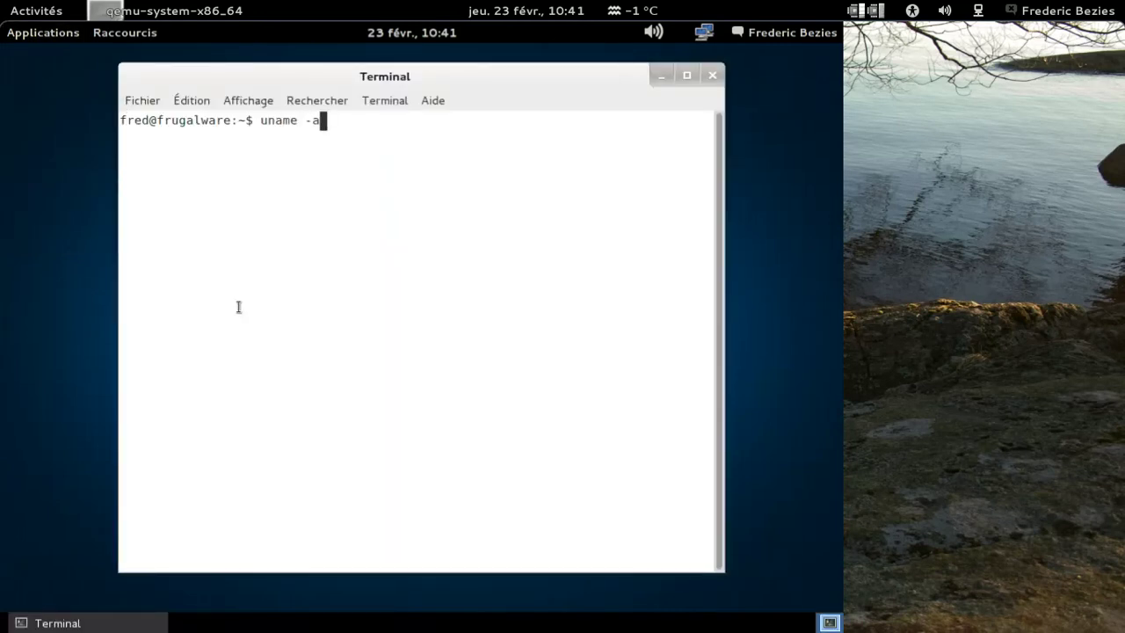
{"action": "key", "text": "Return"}
{"action": "left_click", "coordinate": [434, 100]}
{"action": "left_click", "coordinate": [449, 146]}
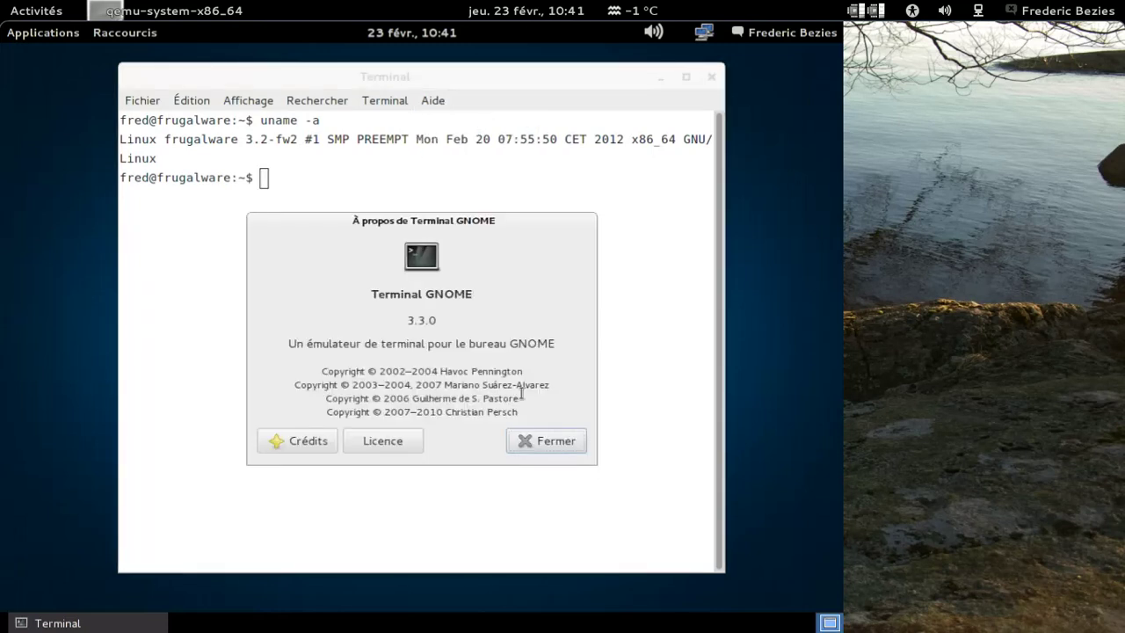
{"action": "left_click", "coordinate": [531, 442]}
Step: Restart GNOME Shell with 'gnome-shell --replace &', then exit the terminal
{"action": "type", "text": "gnome-shell -*-repal"}
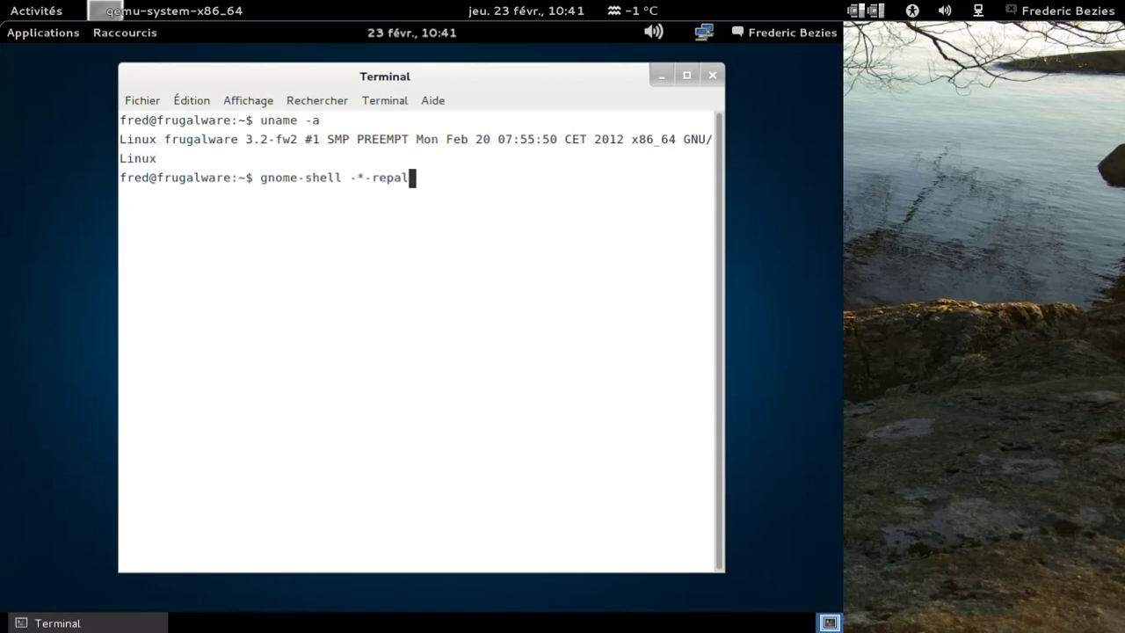
{"action": "key", "text": "BackSpace"}
{"action": "key", "text": "BackSpace"}
{"action": "key", "text": "BackSpace"}
{"action": "key", "text": "BackSpace"}
{"action": "key", "text": "BackSpace"}
{"action": "key", "text": "BackSpace"}
{"action": "key", "text": "BackSpace"}
{"action": "type", "text": "-"}
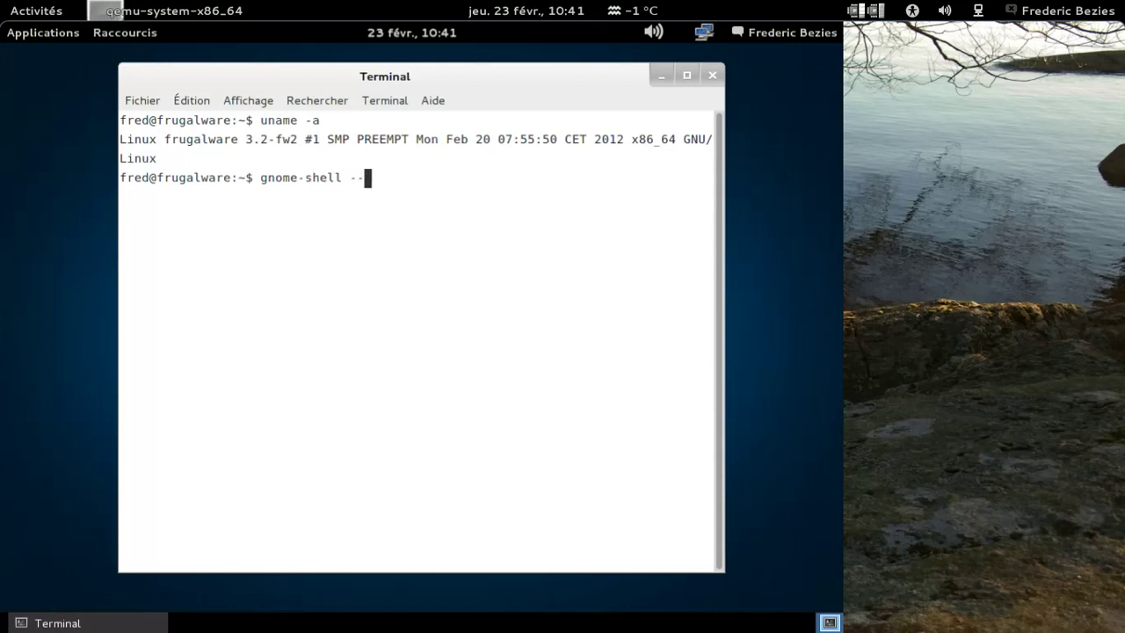
{"action": "type", "text": "repalce"}
{"action": "key", "text": "BackSpace"}
{"action": "key", "text": "BackSpace"}
{"action": "key", "text": "BackSpace"}
{"action": "type", "text": "lace &"}
{"action": "key", "text": "Return"}
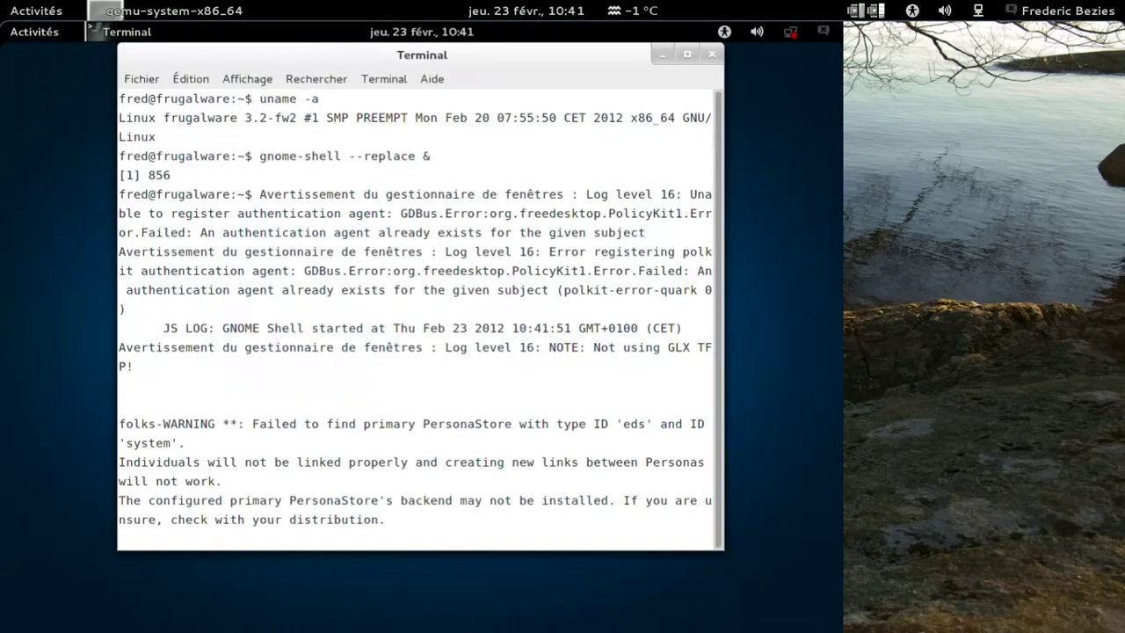
{"action": "key", "text": "Return"}
{"action": "type", "text": "ex"}
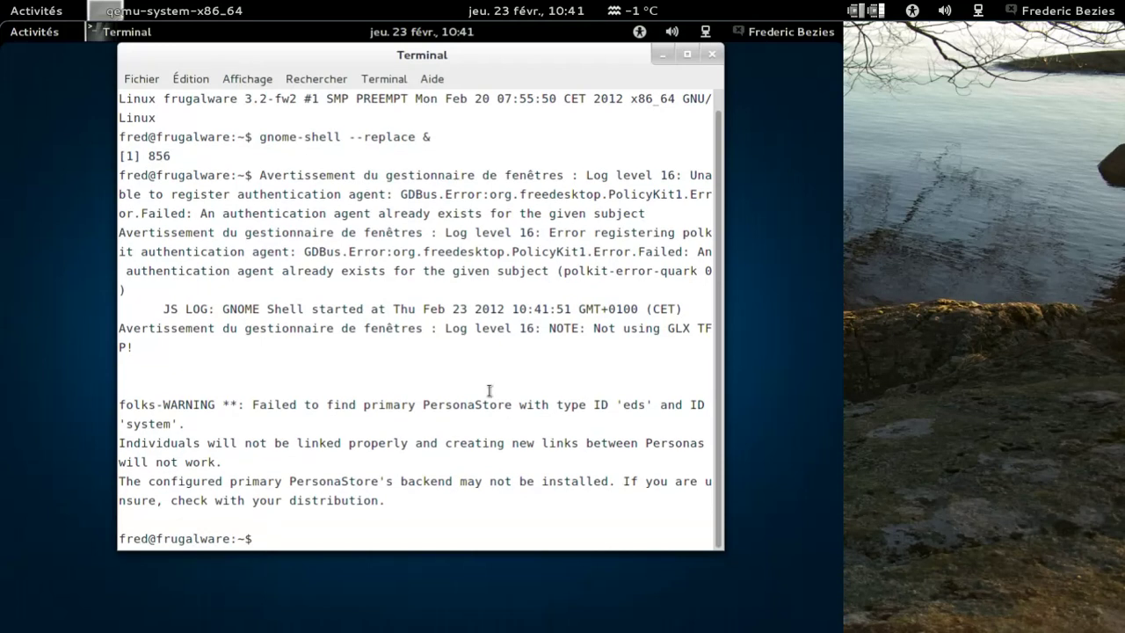
{"action": "type", "text": "it"}
{"action": "key", "text": "Return"}
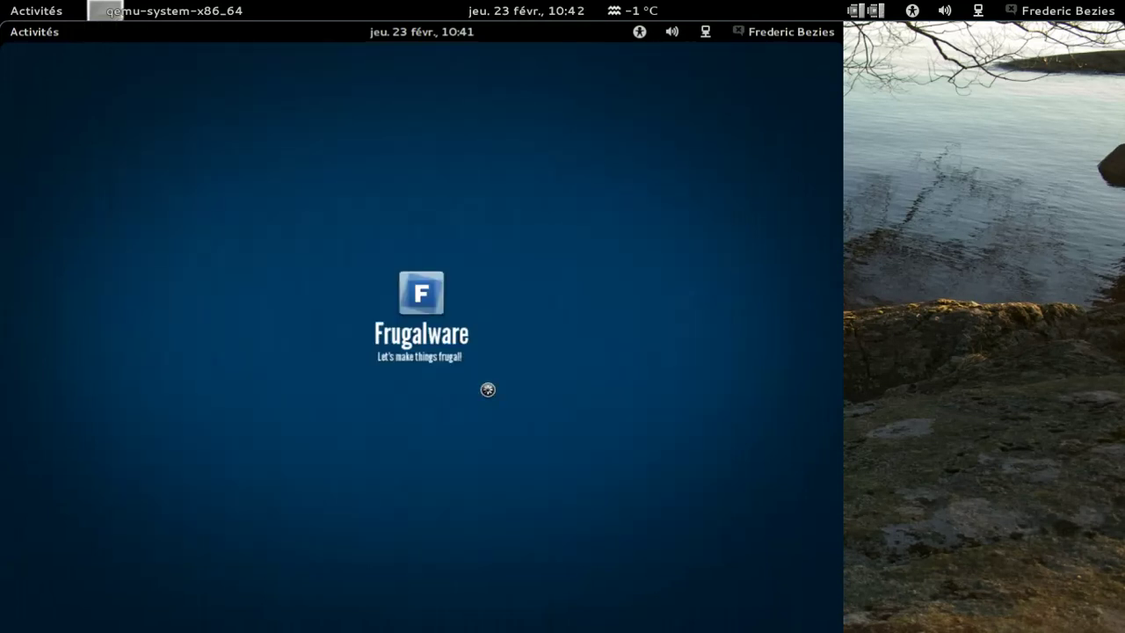
Step: Open Paramètres système from the top-bar user menu and view the Details panel
{"action": "left_click", "coordinate": [766, 35]}
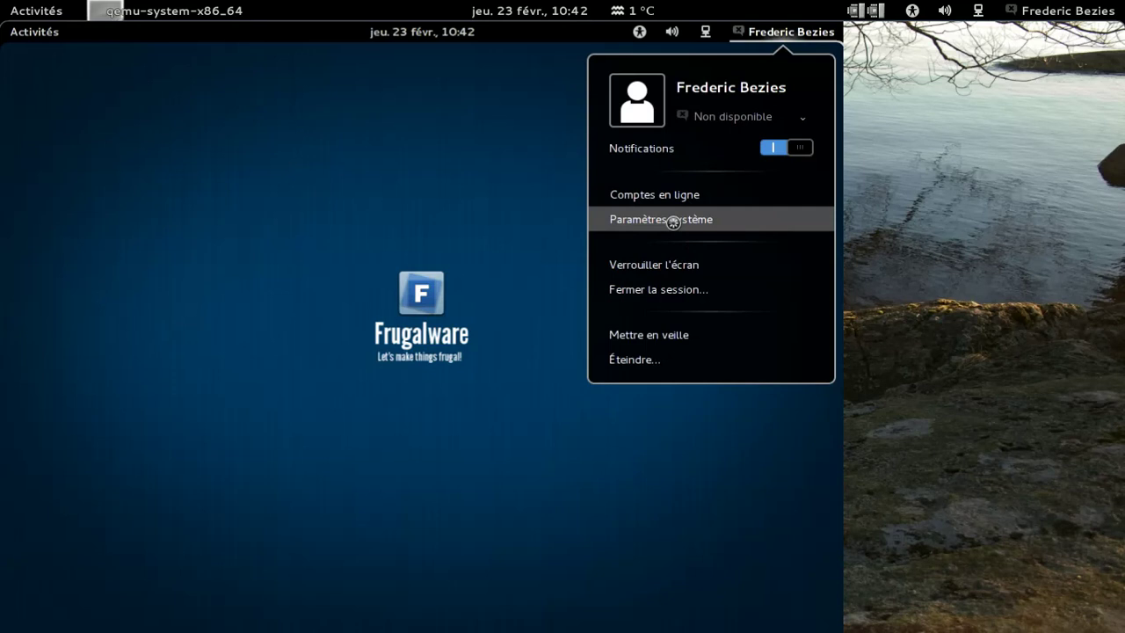
{"action": "left_click", "coordinate": [673, 222]}
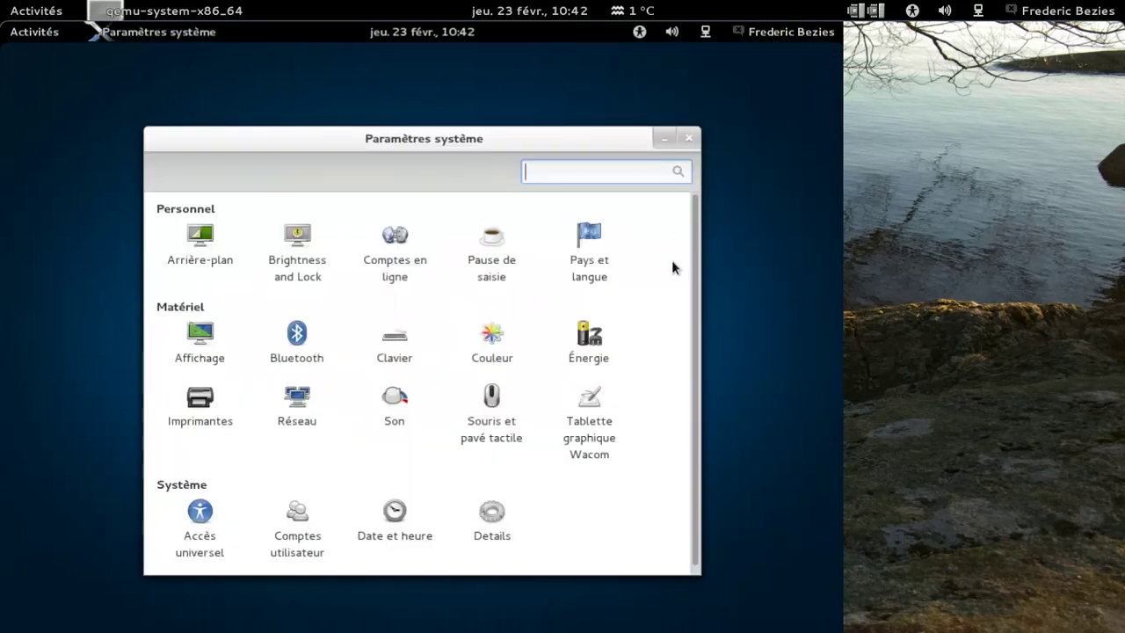
{"action": "left_click", "coordinate": [507, 524]}
Step: In Comptes en ligne, start adding a new account of type Google
{"action": "left_click", "coordinate": [395, 250]}
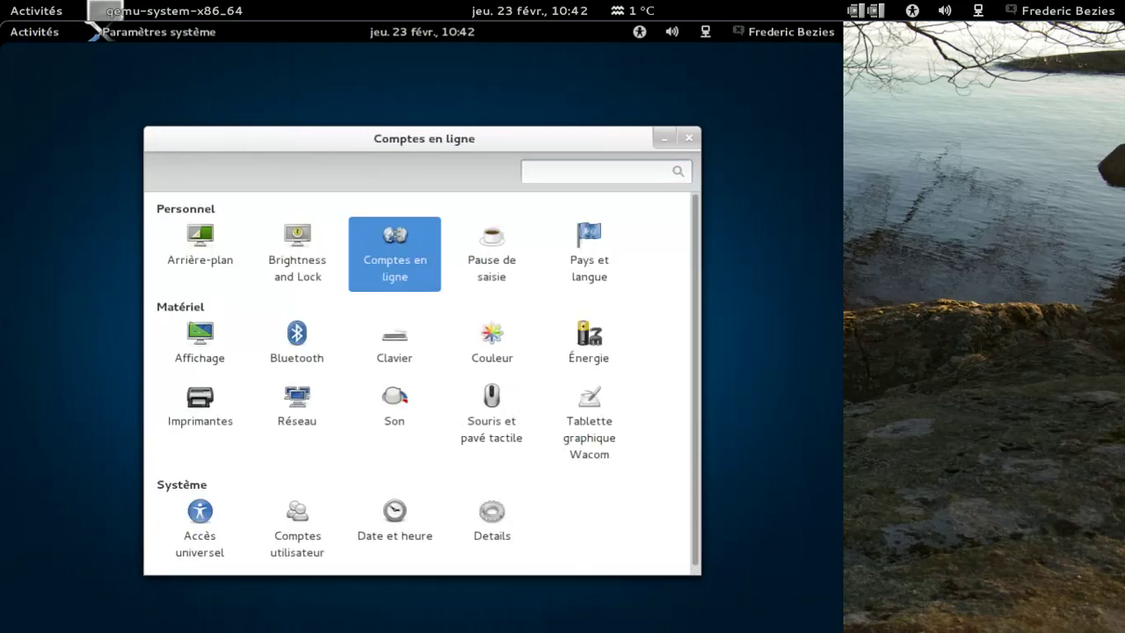
{"action": "left_click", "coordinate": [175, 418]}
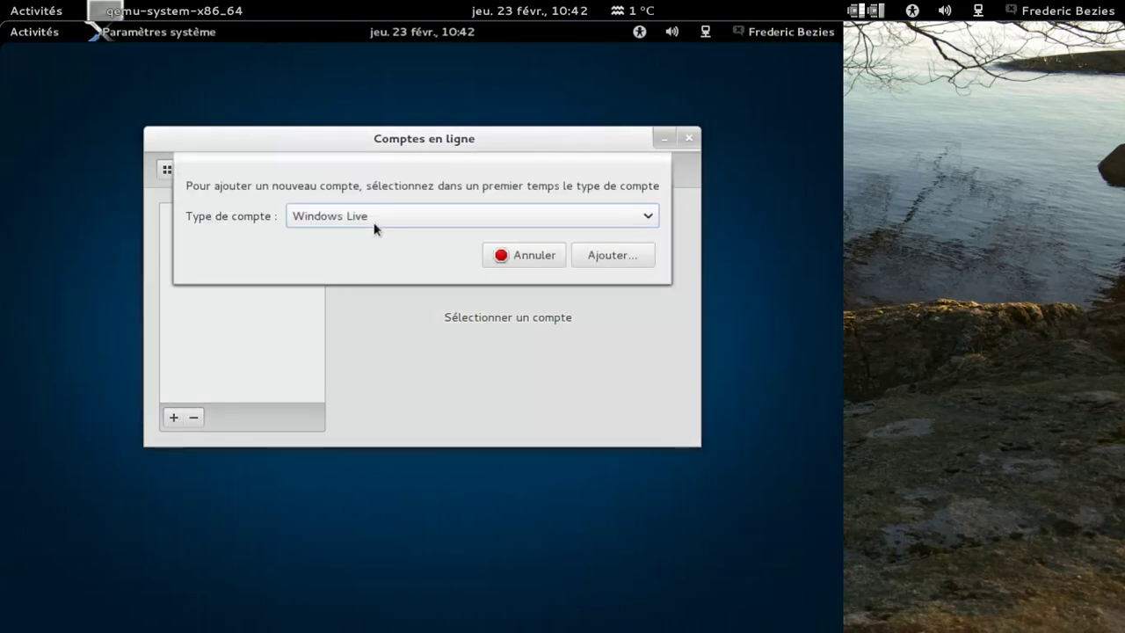
{"action": "left_click", "coordinate": [375, 227]}
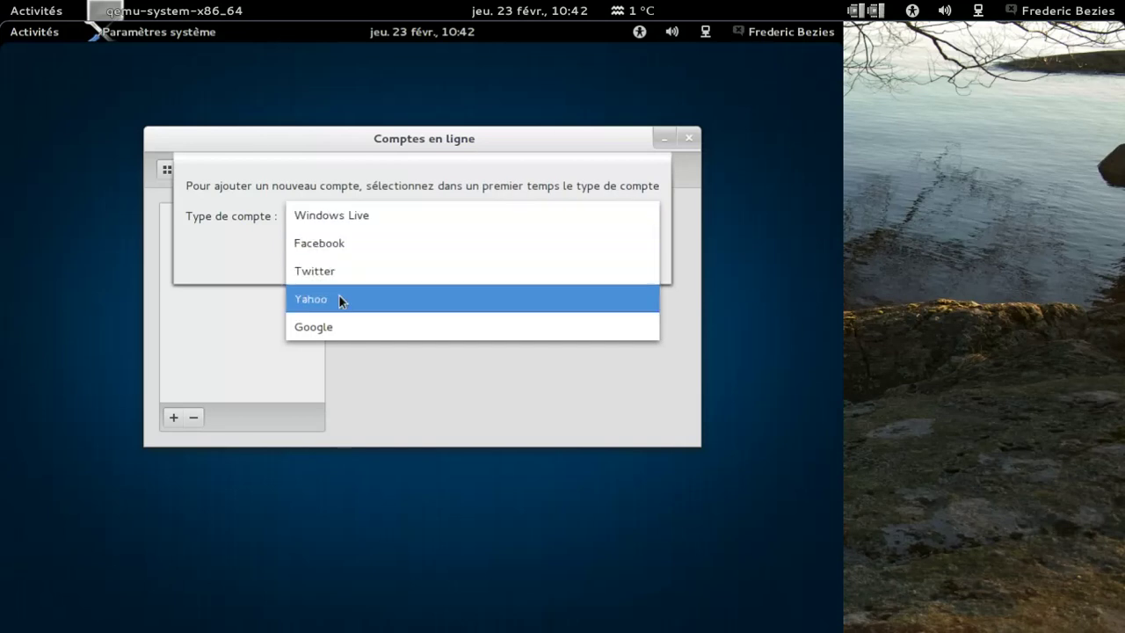
{"action": "left_click", "coordinate": [331, 329]}
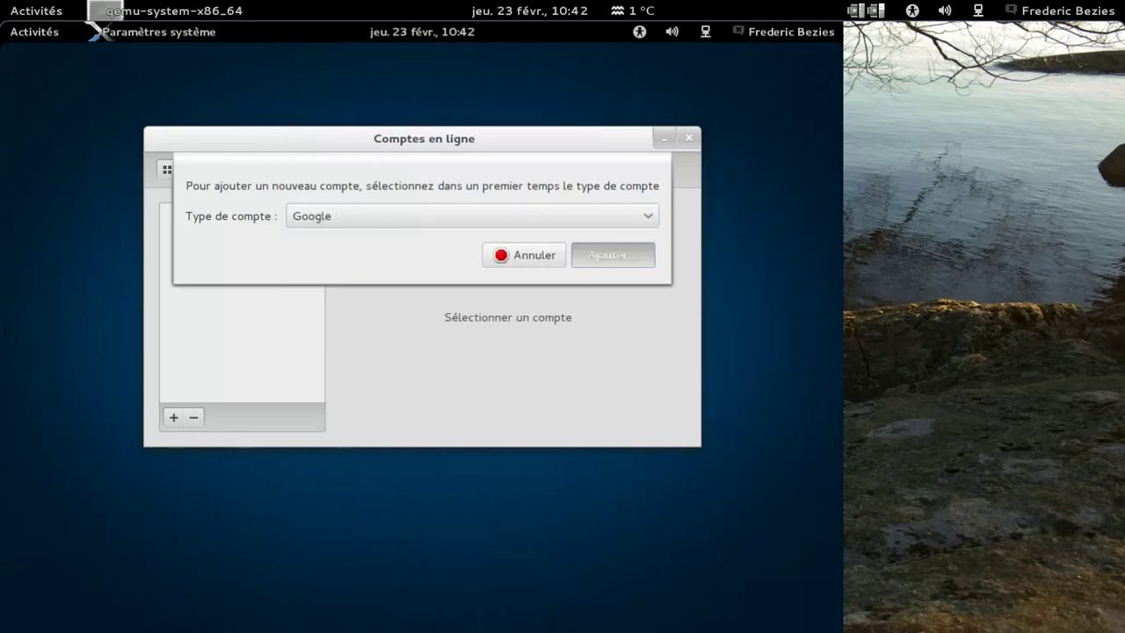
{"action": "left_click", "coordinate": [612, 255]}
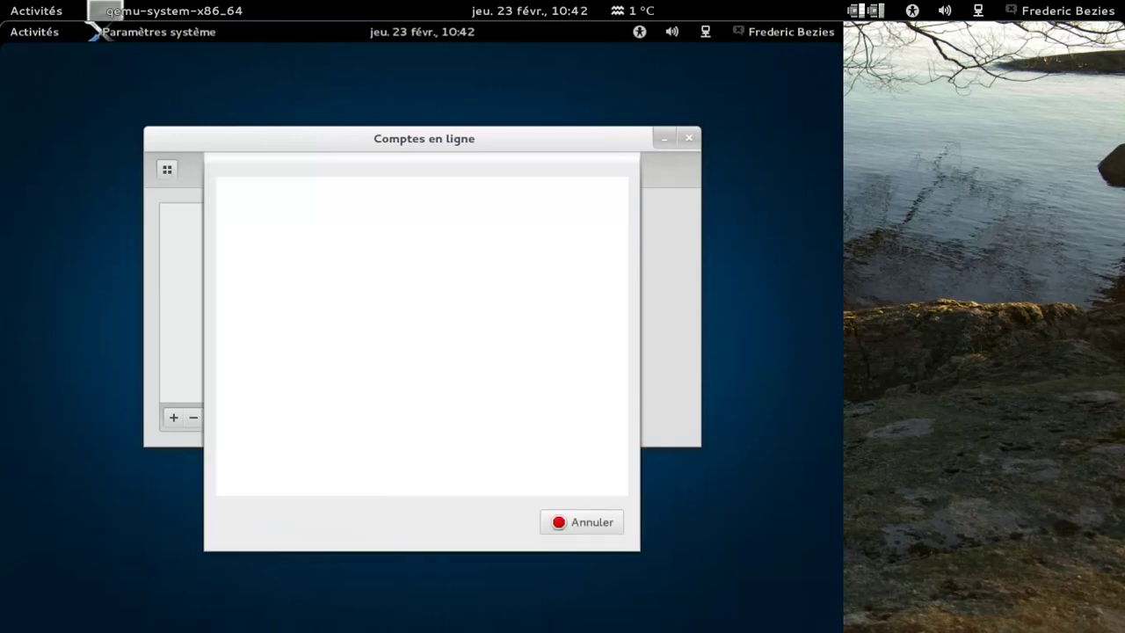
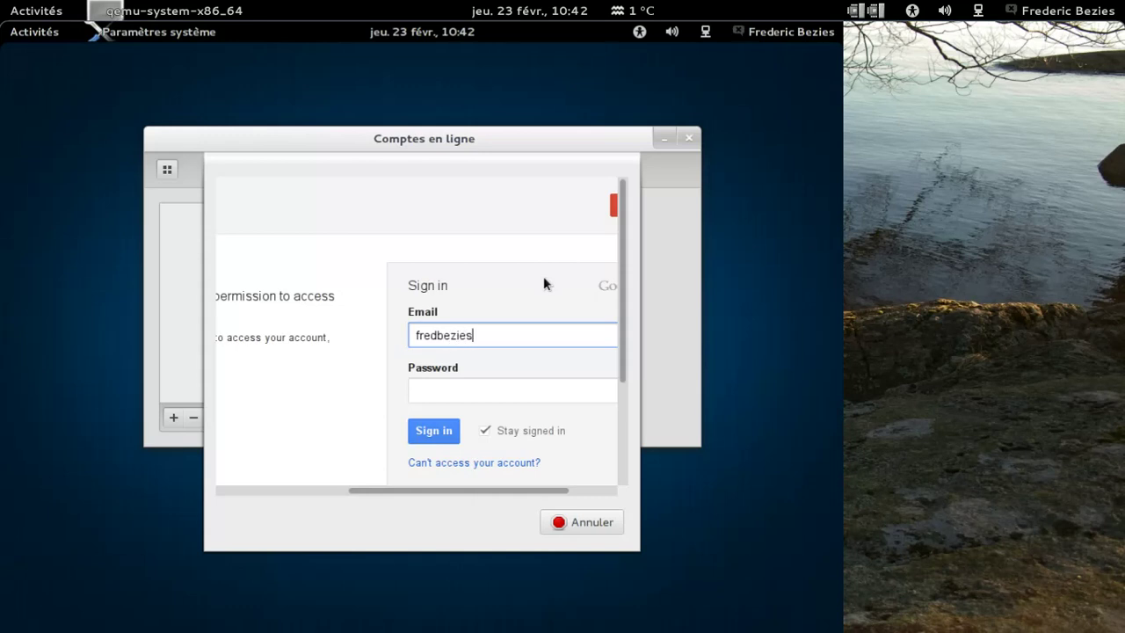
Step: Sign in with the Google account's e-mail and password, then grant GNOME access
{"action": "key", "text": "Tab"}
{"action": "type", "text": "•••••••••"}
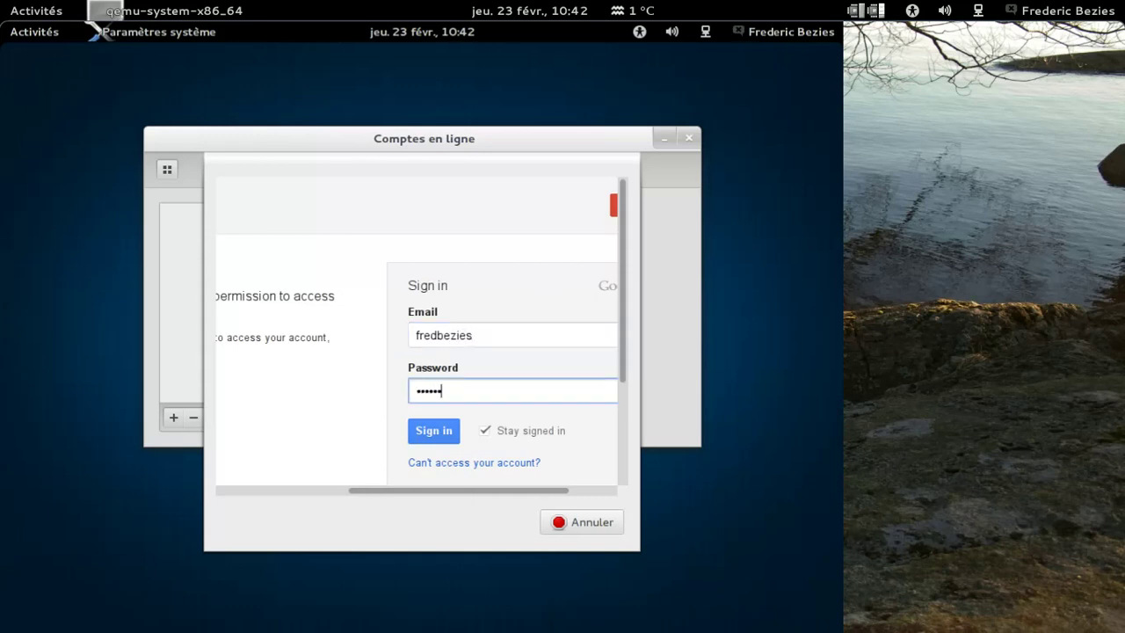
{"action": "key", "text": "Tab"}
{"action": "left_click", "coordinate": [457, 432]}
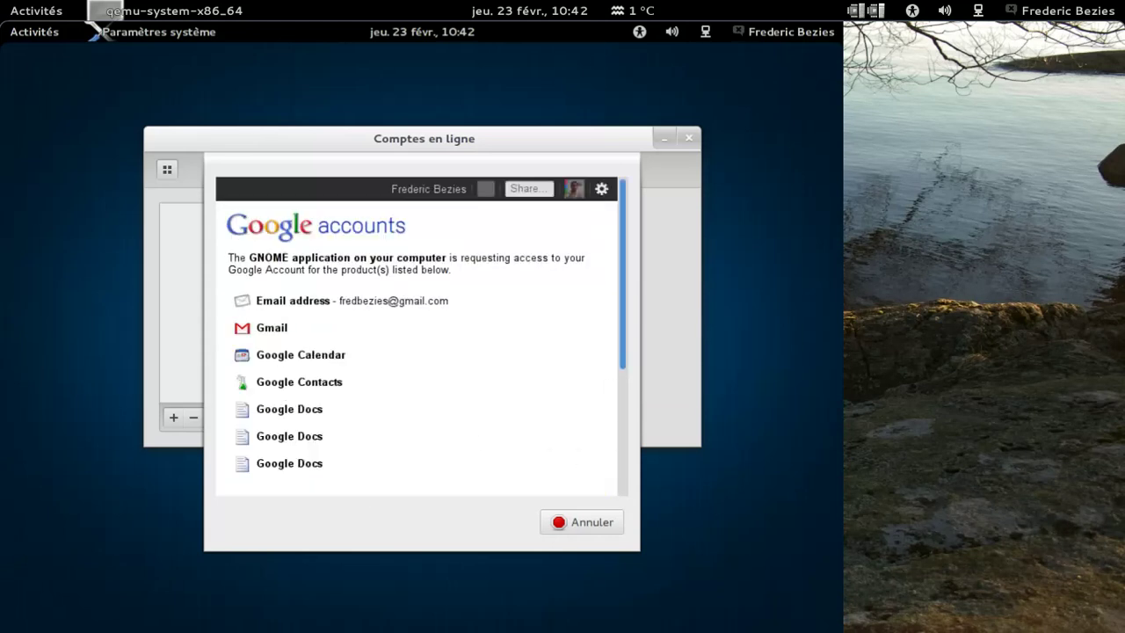
{"action": "scroll", "coordinate": [618, 454], "scroll_direction": "down", "scroll_amount": 5}
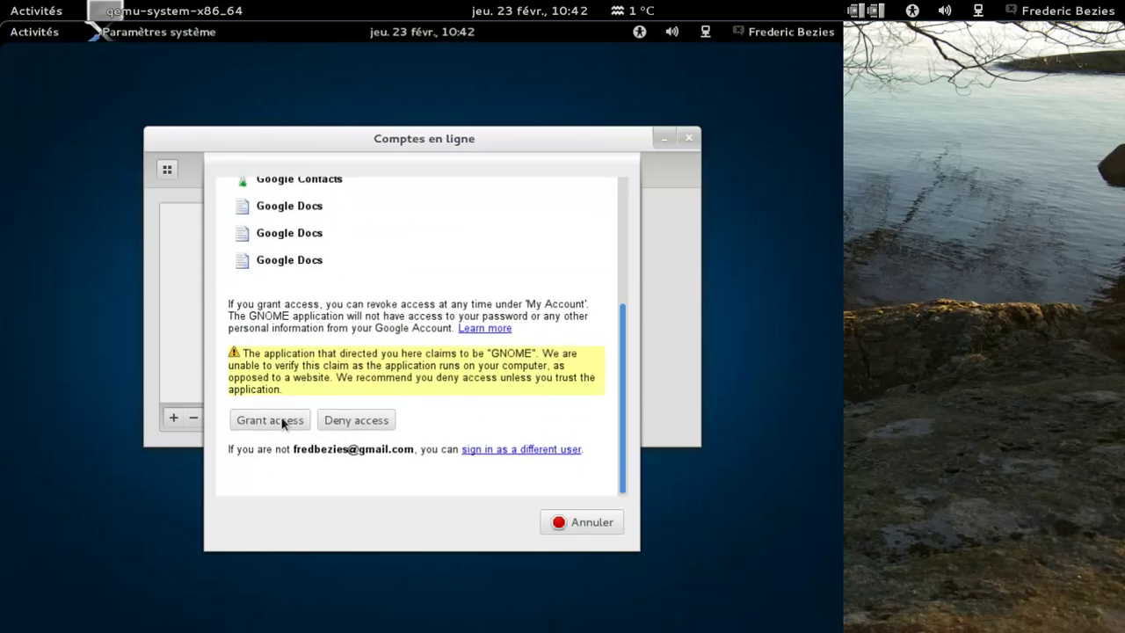
{"action": "left_click", "coordinate": [296, 420]}
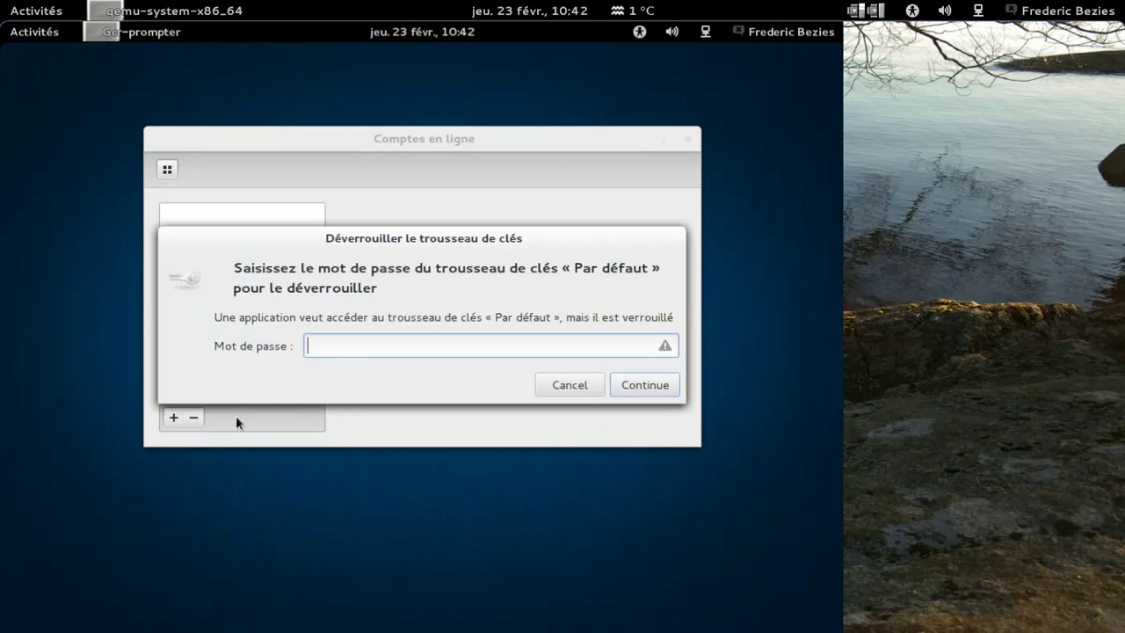
Step: Unlock the « Par défaut » keyring with its password and return to all settings
{"action": "type", "text": "•••••••••••"}
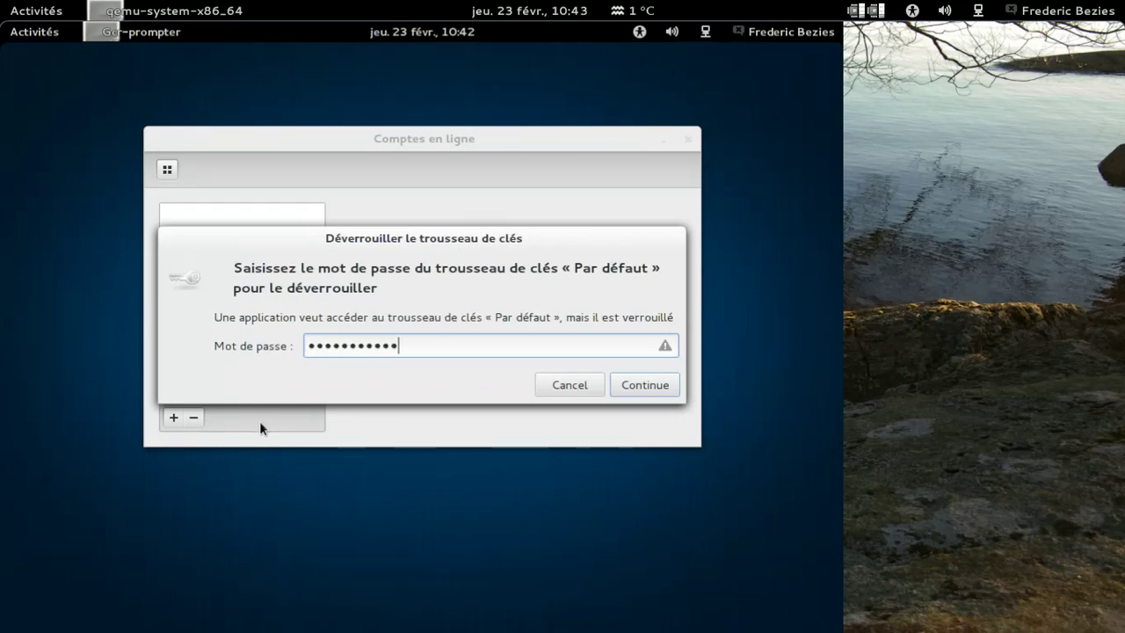
{"action": "left_click", "coordinate": [641, 387]}
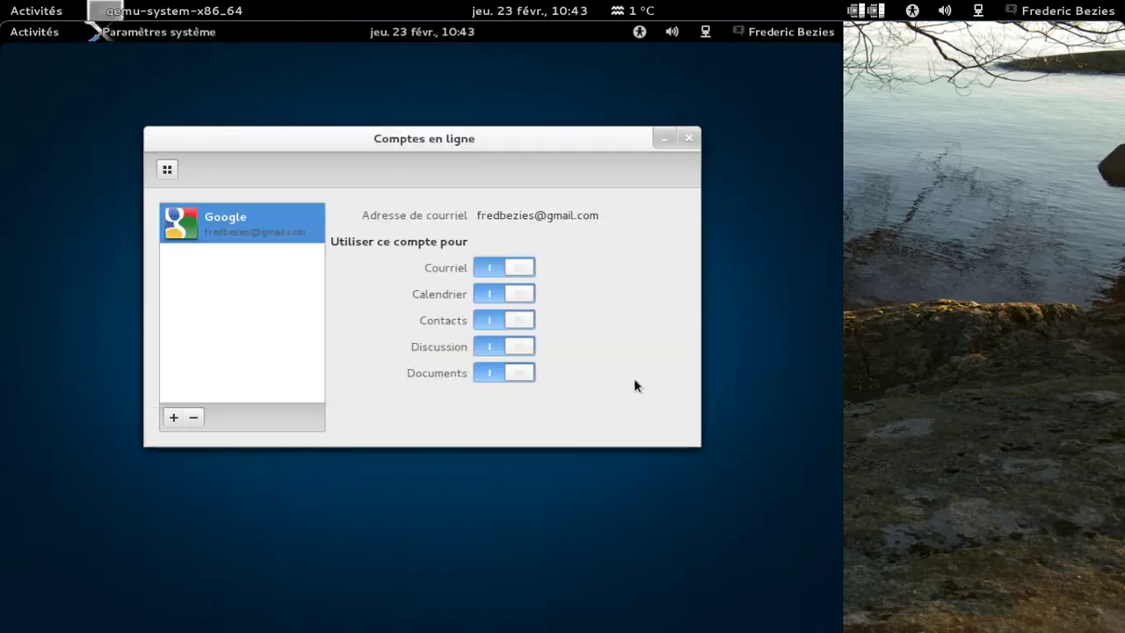
{"action": "left_click", "coordinate": [165, 168]}
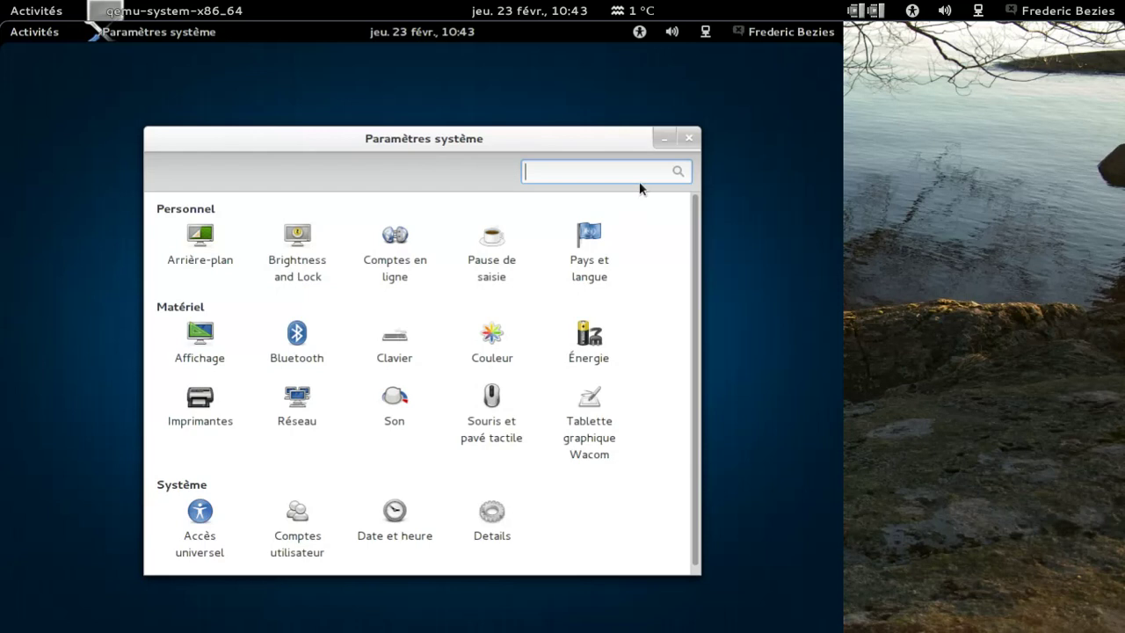
Step: Close the system settings and launch Files from the Activities dash
{"action": "left_click", "coordinate": [690, 138]}
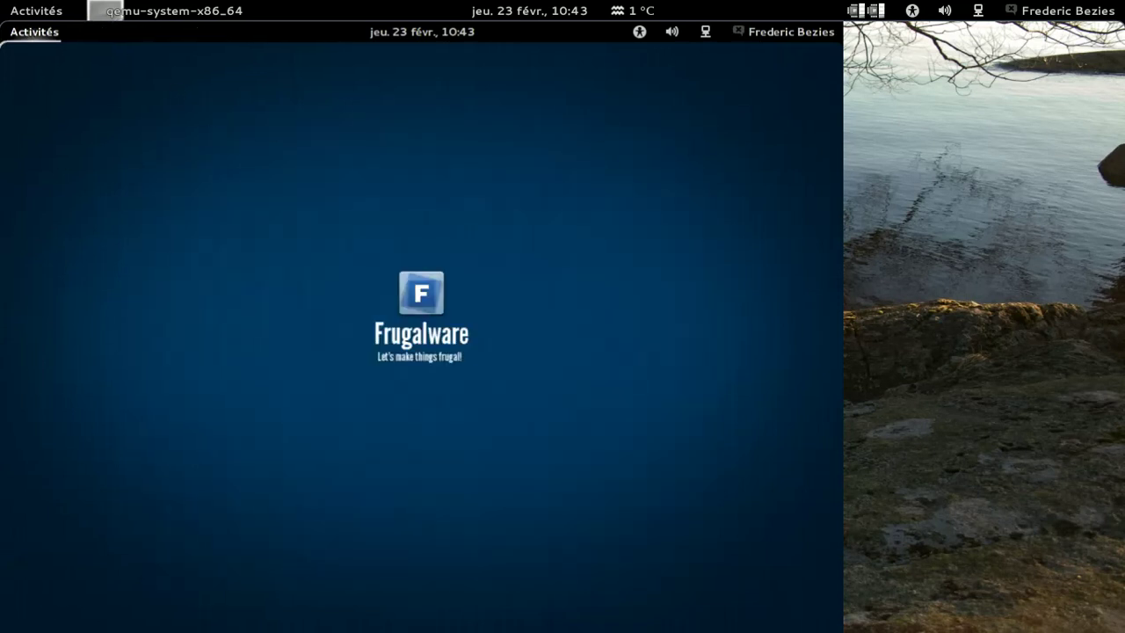
{"action": "left_click", "coordinate": [31, 32]}
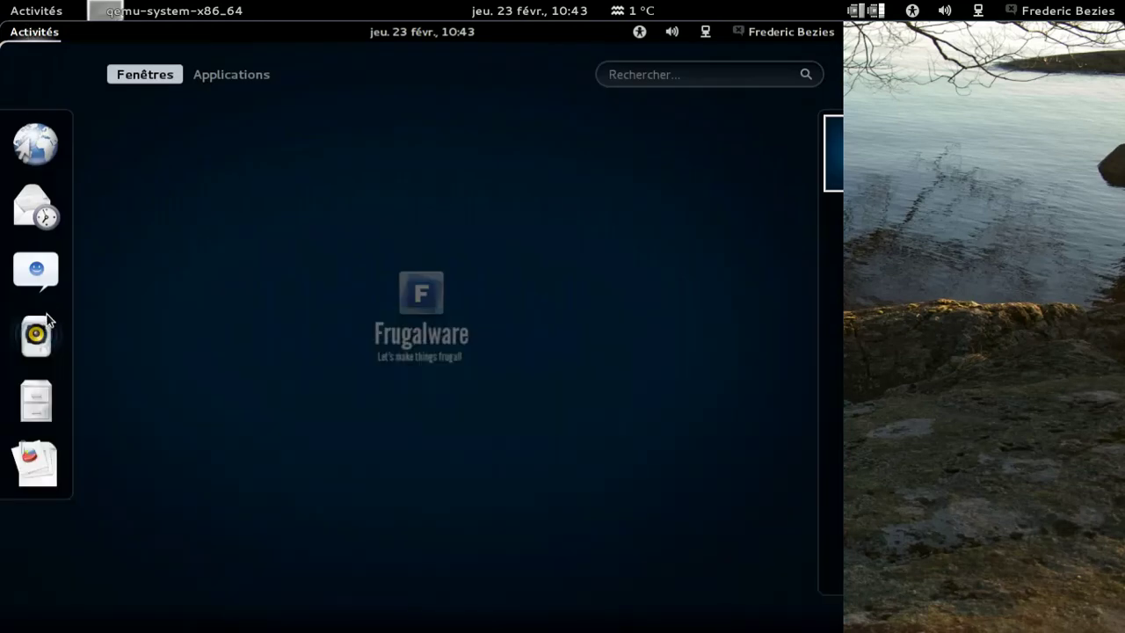
{"action": "left_click", "coordinate": [30, 417]}
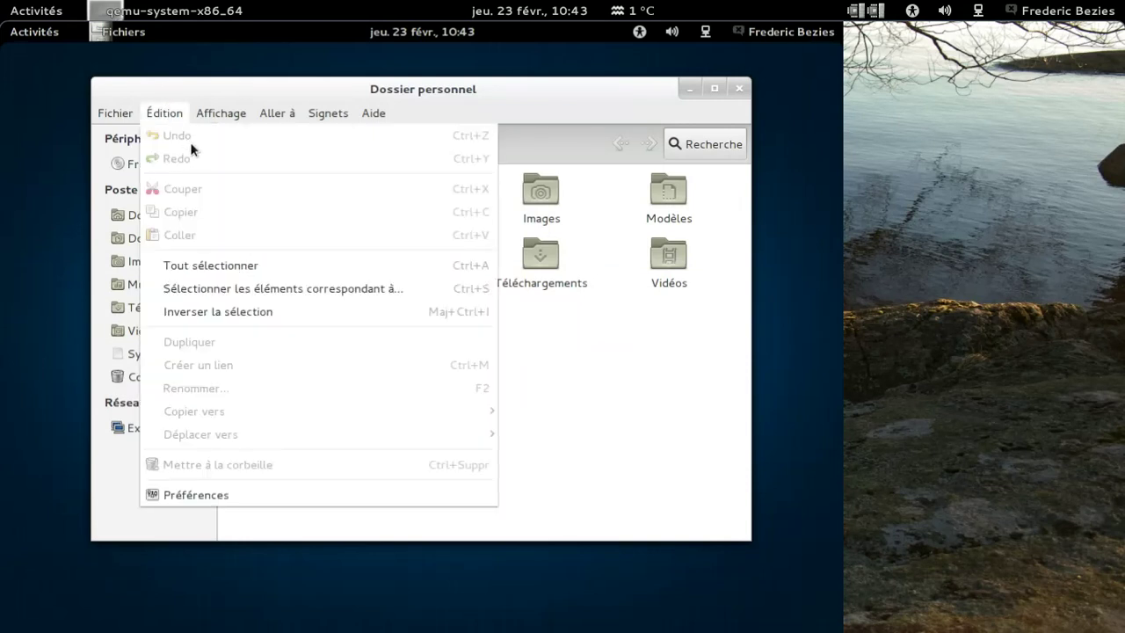
{"action": "left_click", "coordinate": [598, 316]}
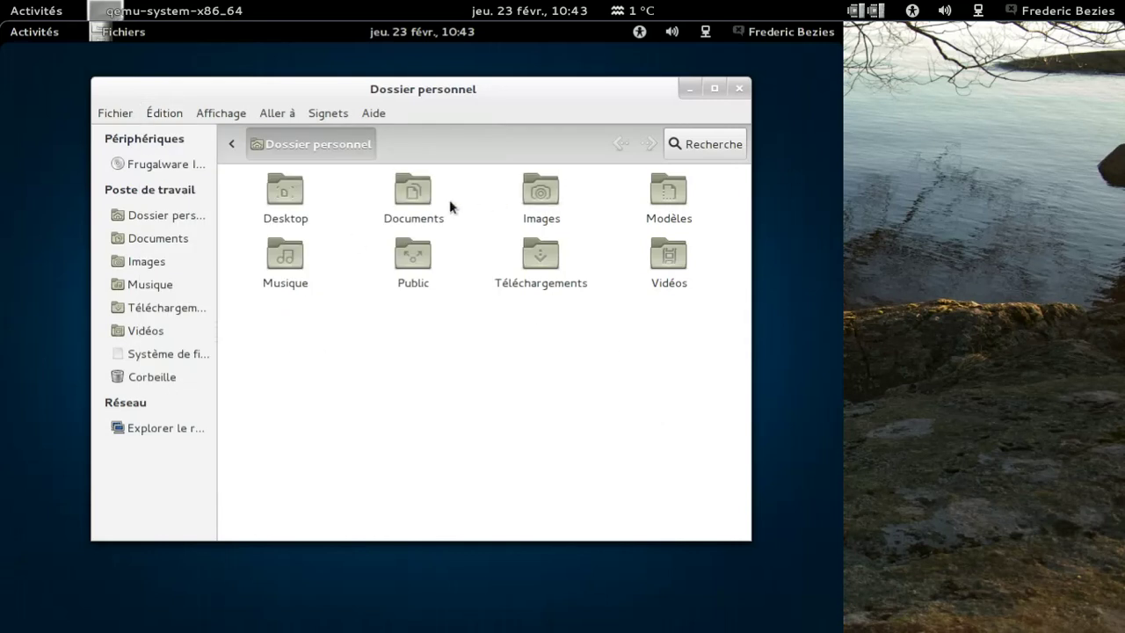
Step: View the fwlive-1.6-x86_64-xfce-Fr.iso file in Téléchargements, go back home, and close Files
{"action": "double_click", "coordinate": [535, 257]}
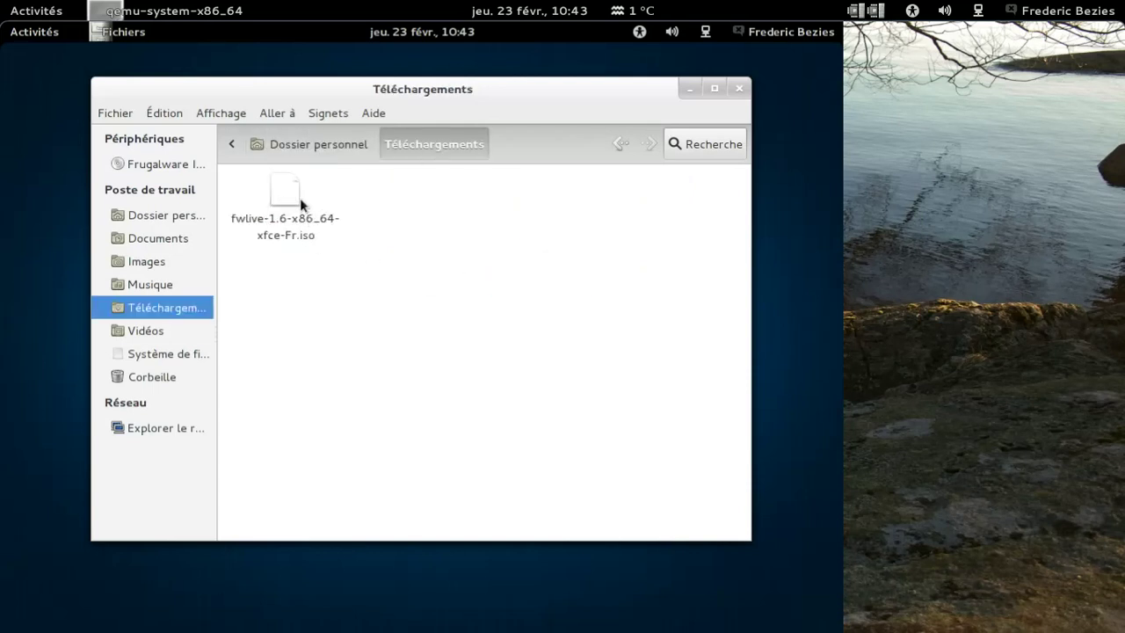
{"action": "left_click", "coordinate": [282, 152]}
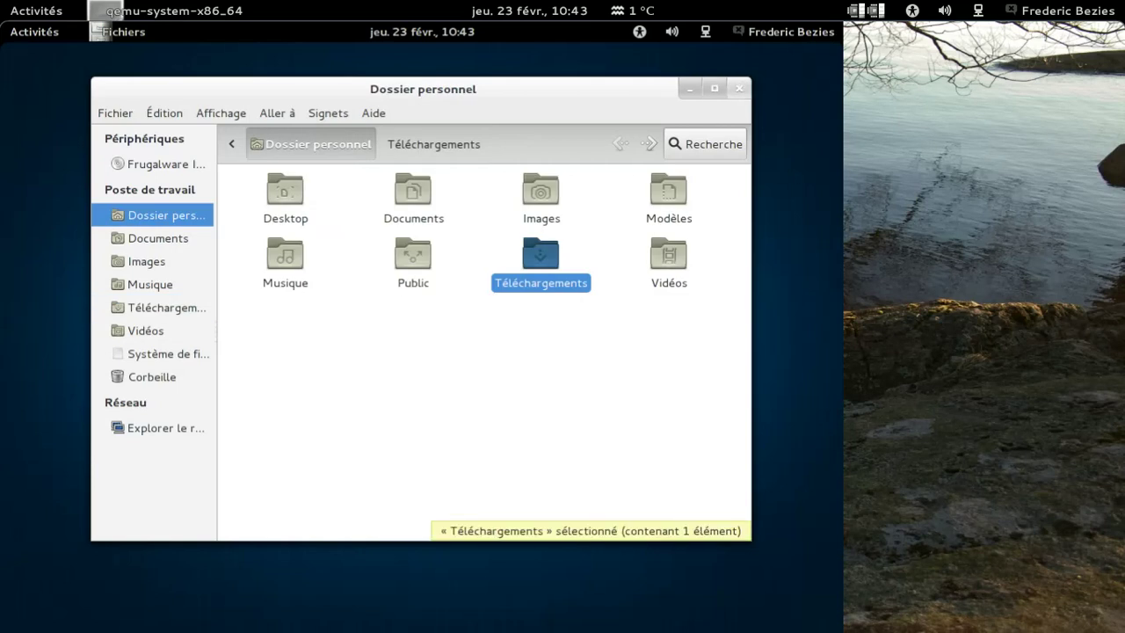
{"action": "left_click", "coordinate": [739, 88]}
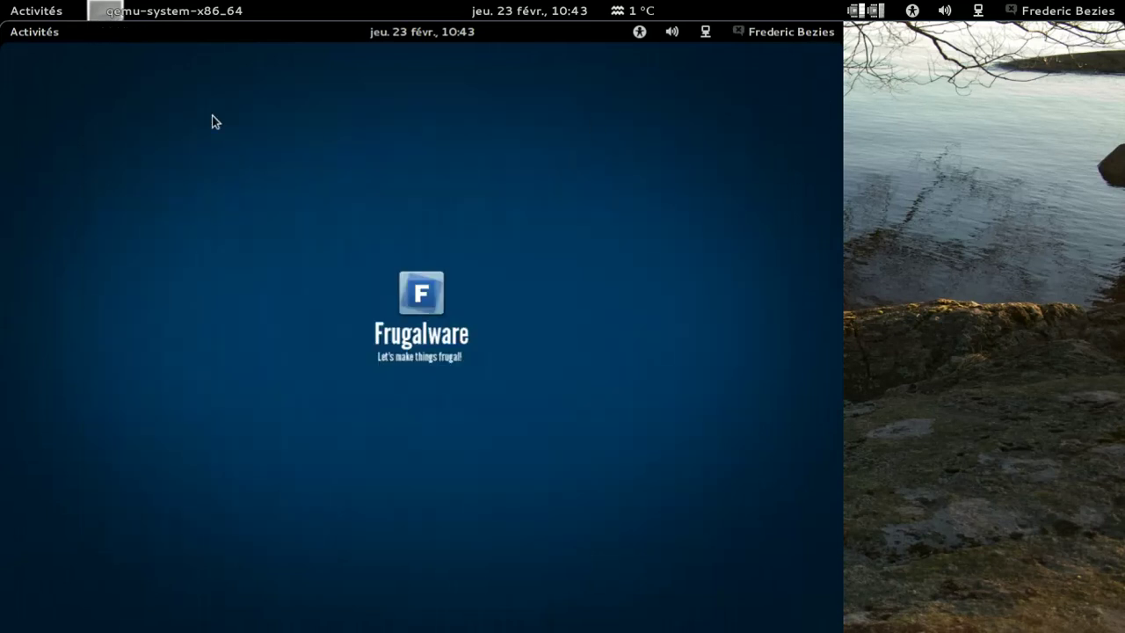
{"action": "mouse_move", "coordinate": [1, 22]}
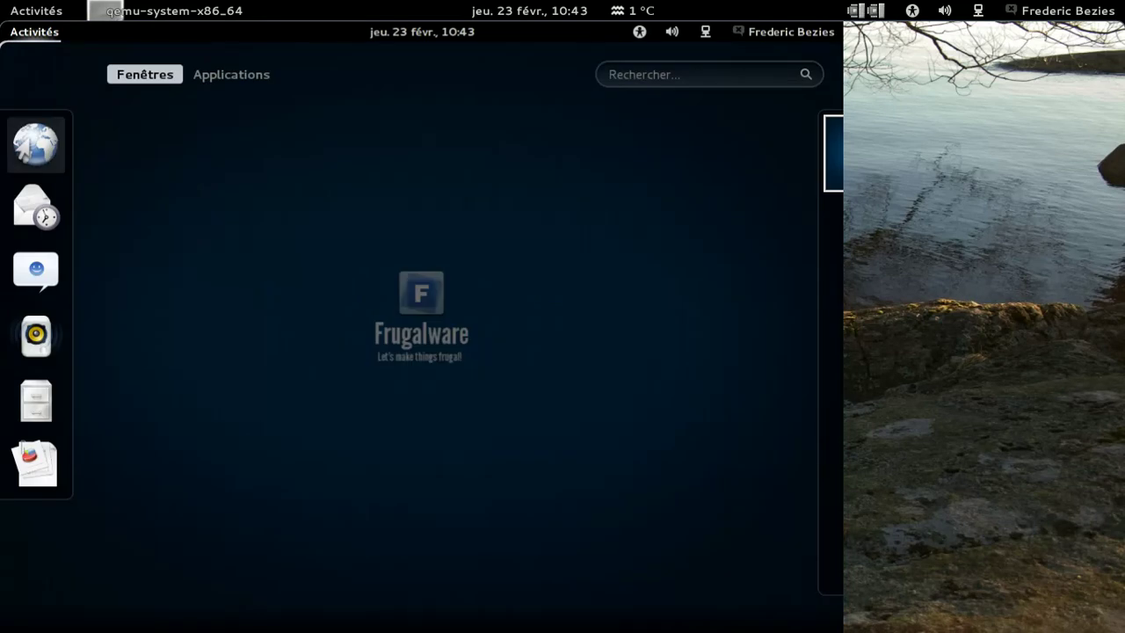
Step: Launch Web without recovering the old session and view its About dialog
{"action": "left_click", "coordinate": [42, 154]}
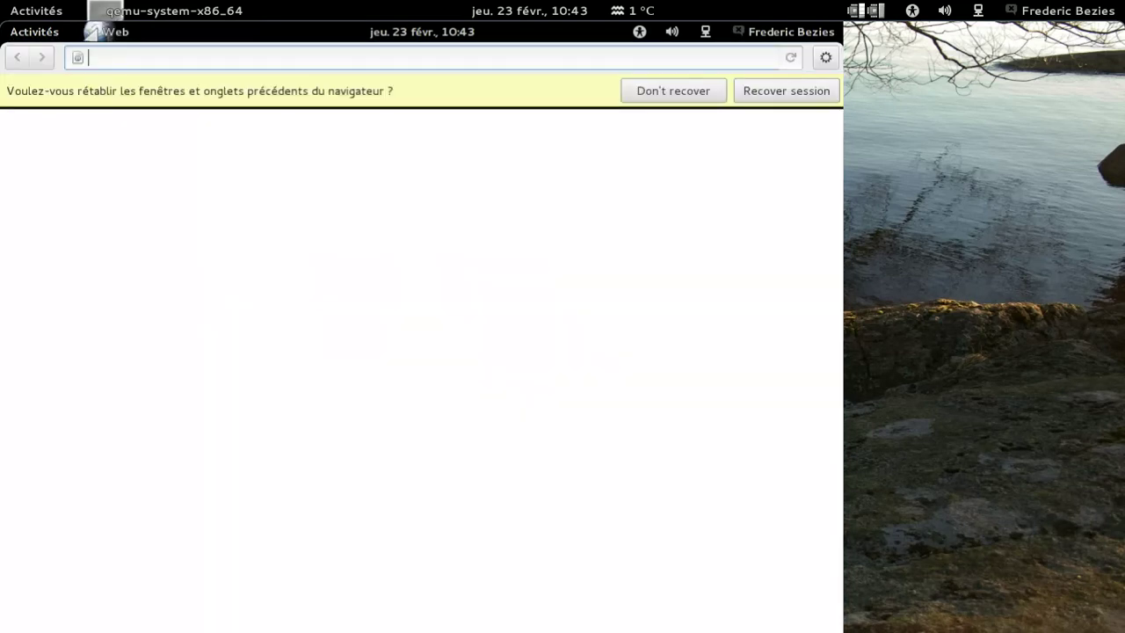
{"action": "left_click", "coordinate": [670, 91]}
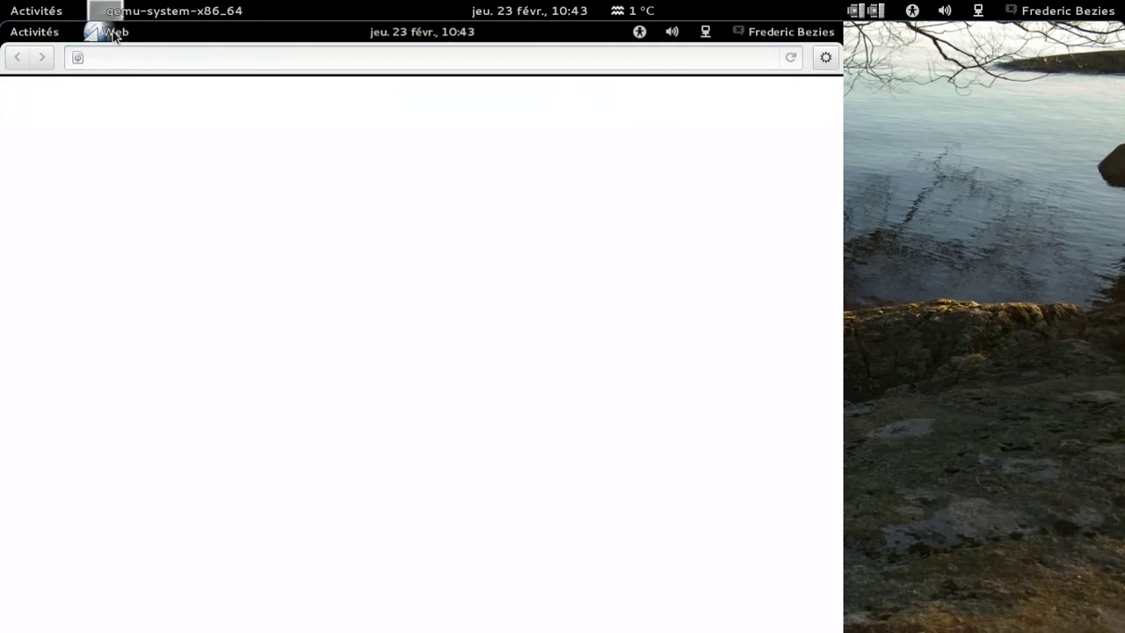
{"action": "left_click", "coordinate": [96, 32]}
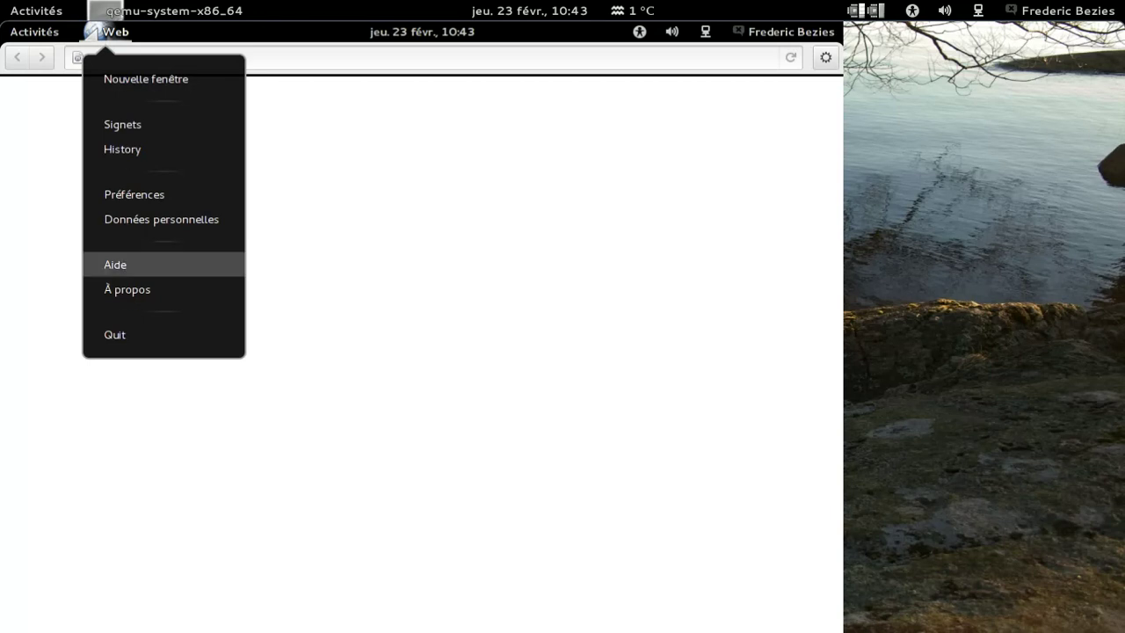
{"action": "left_click", "coordinate": [90, 33]}
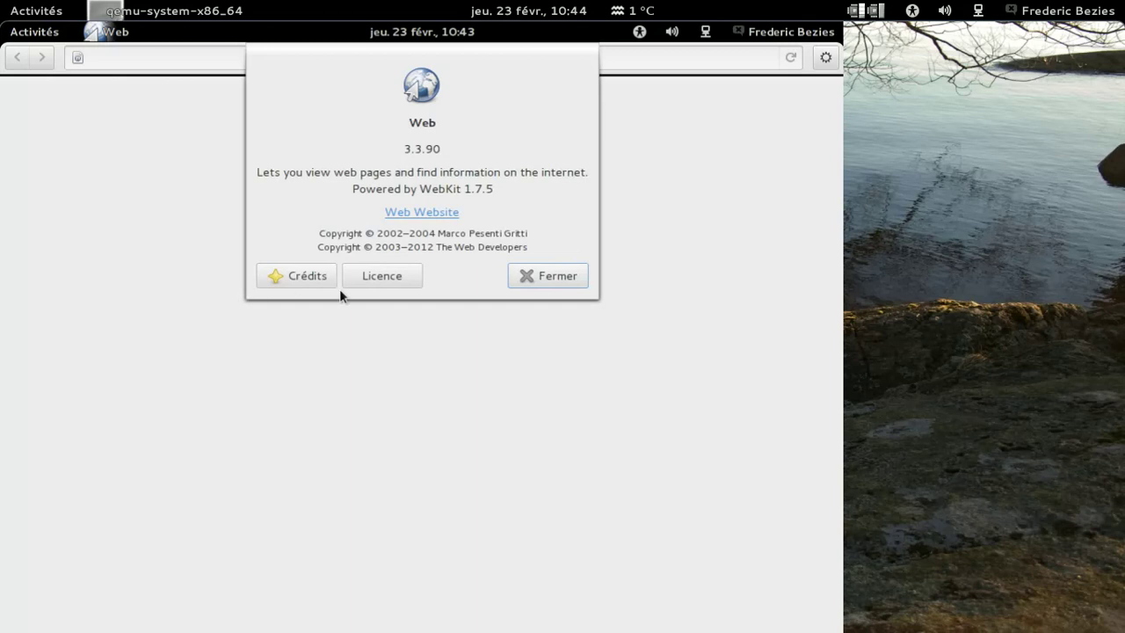
{"action": "left_click", "coordinate": [544, 275]}
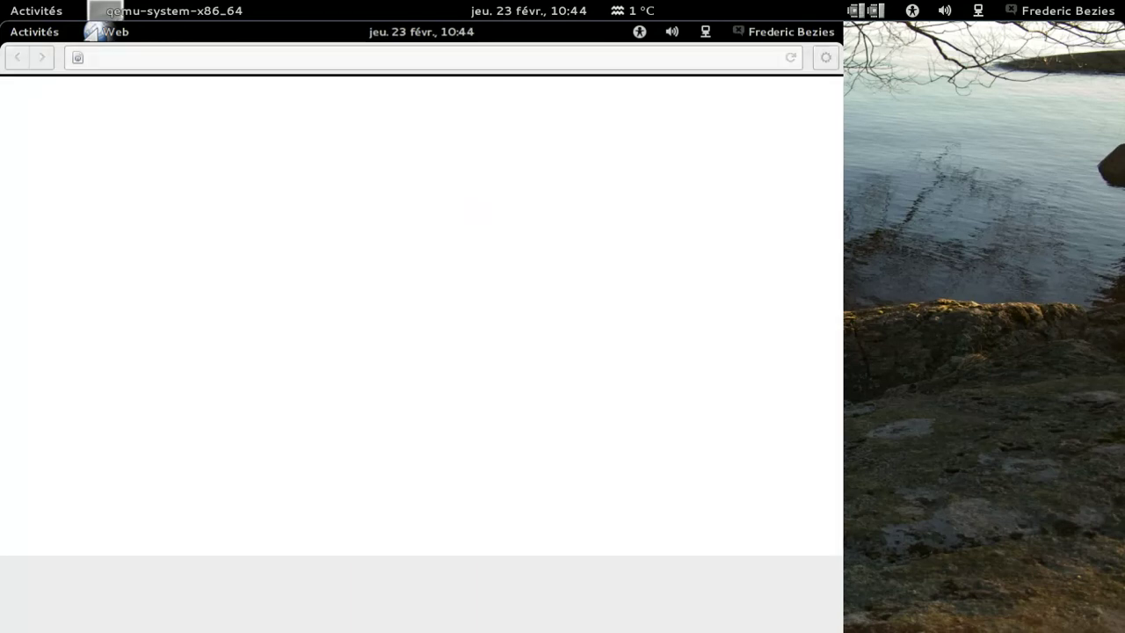
{"action": "left_click", "coordinate": [825, 57]}
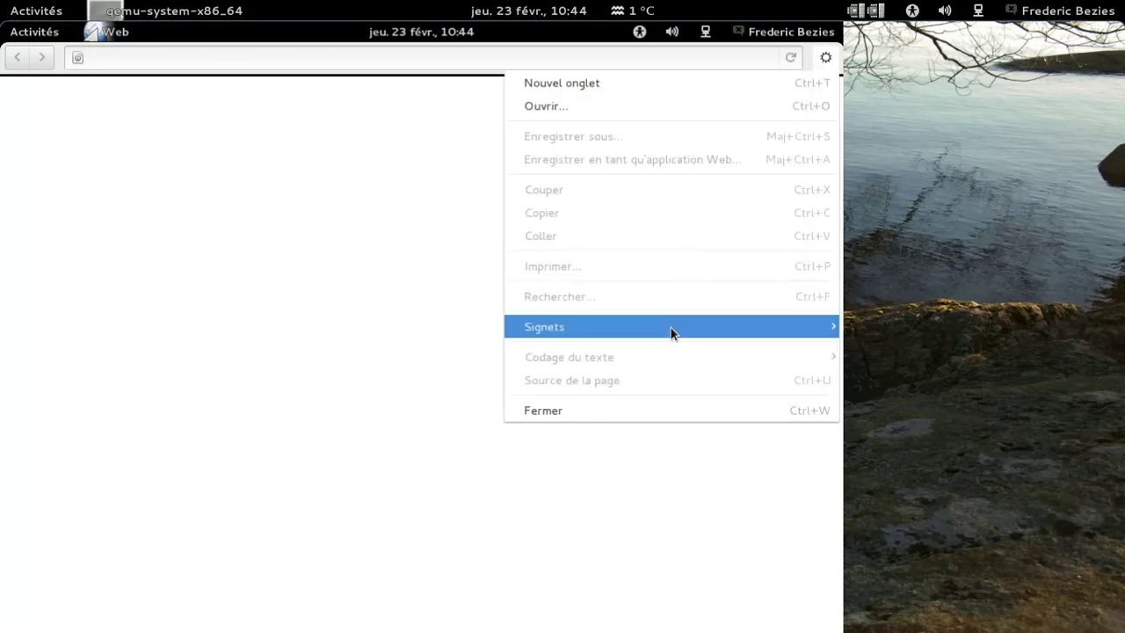
{"action": "mouse_move", "coordinate": [671, 328]}
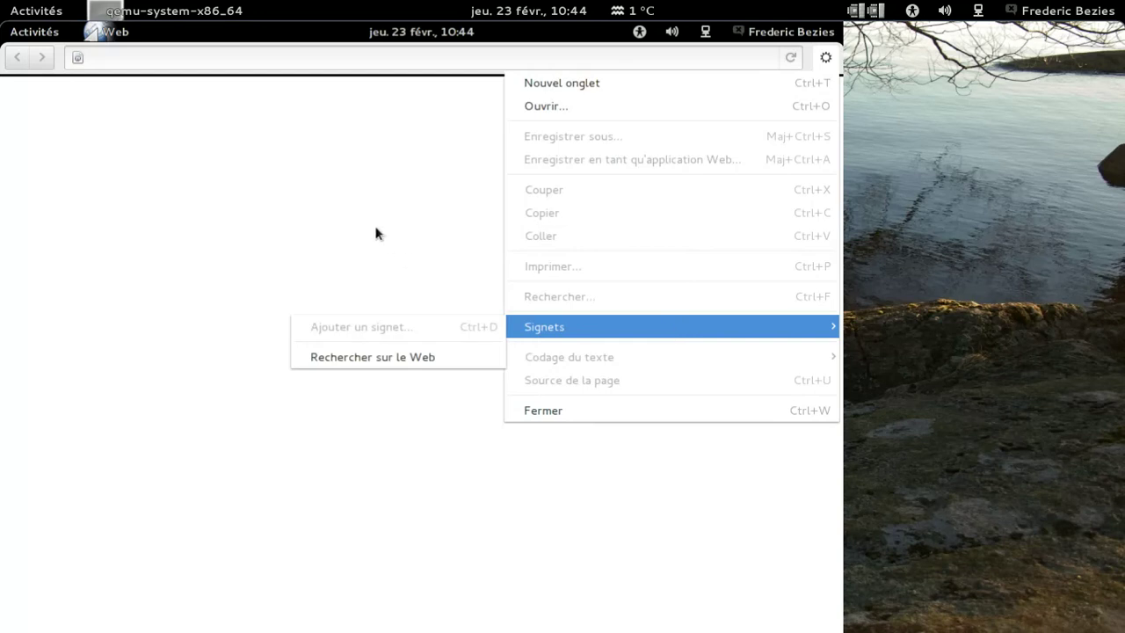
{"action": "left_click", "coordinate": [245, 133]}
Step: Load google.fr, open a blank tab, switch back to Google, and quit Web
{"action": "left_click", "coordinate": [225, 65]}
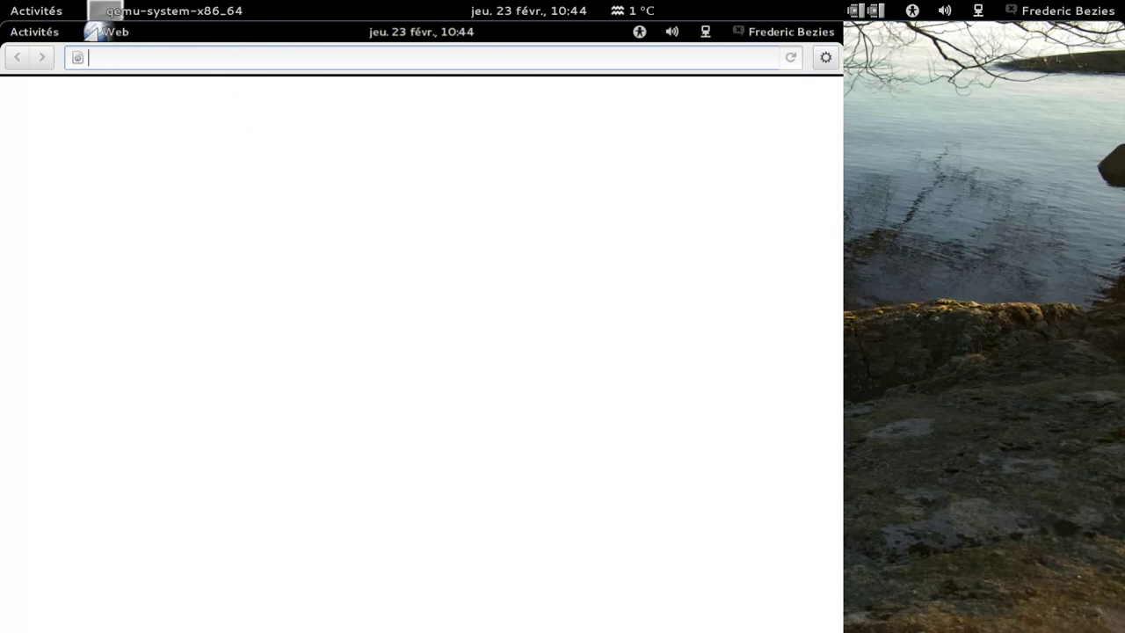
{"action": "type", "text": "google"}
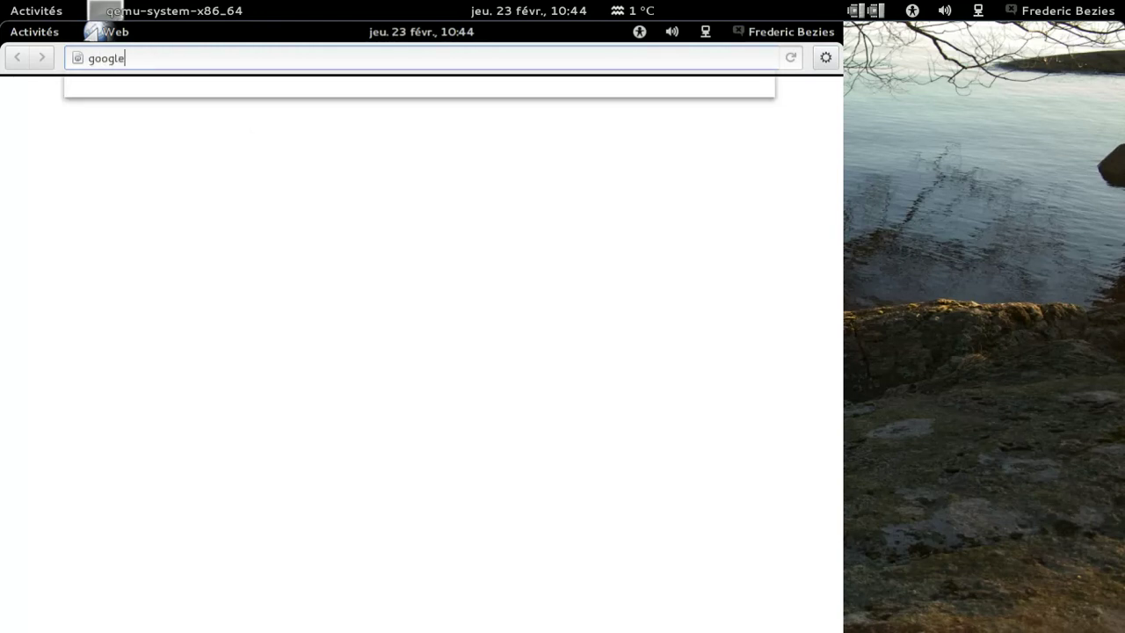
{"action": "type", "text": ".fr"}
{"action": "key", "text": "Return"}
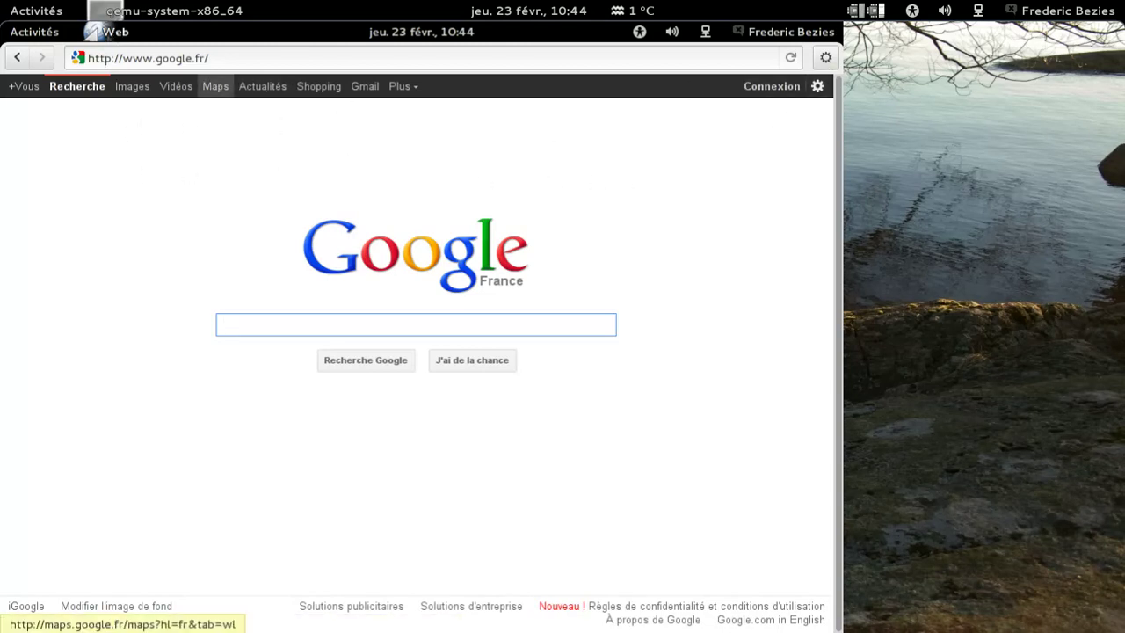
{"action": "key", "text": "ctrl+t"}
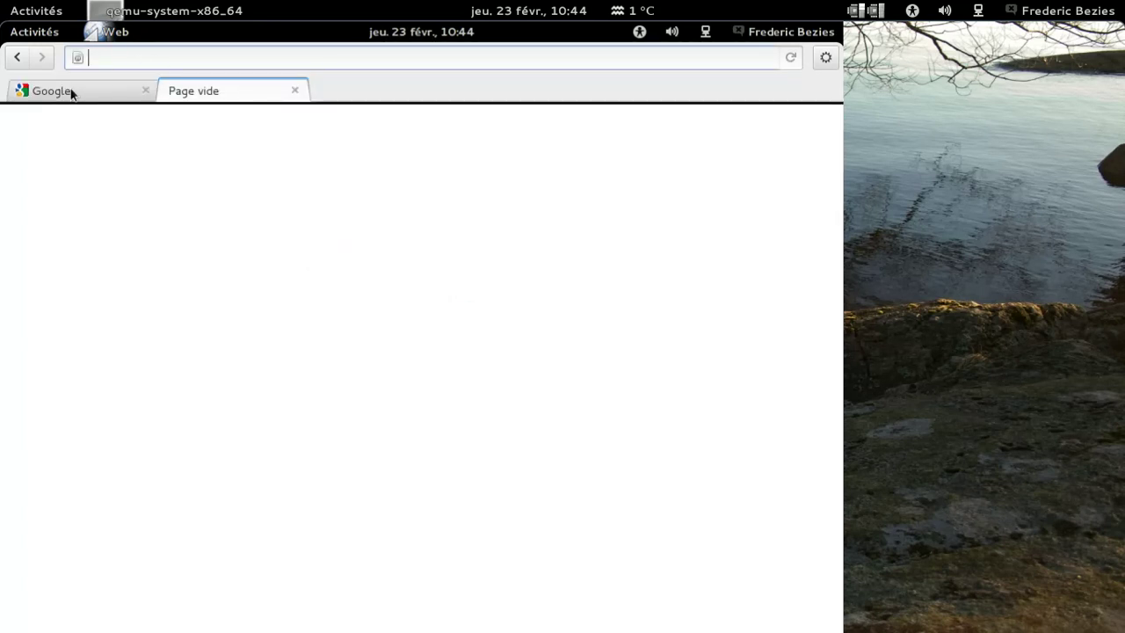
{"action": "key", "text": "ctrl+Page_Up"}
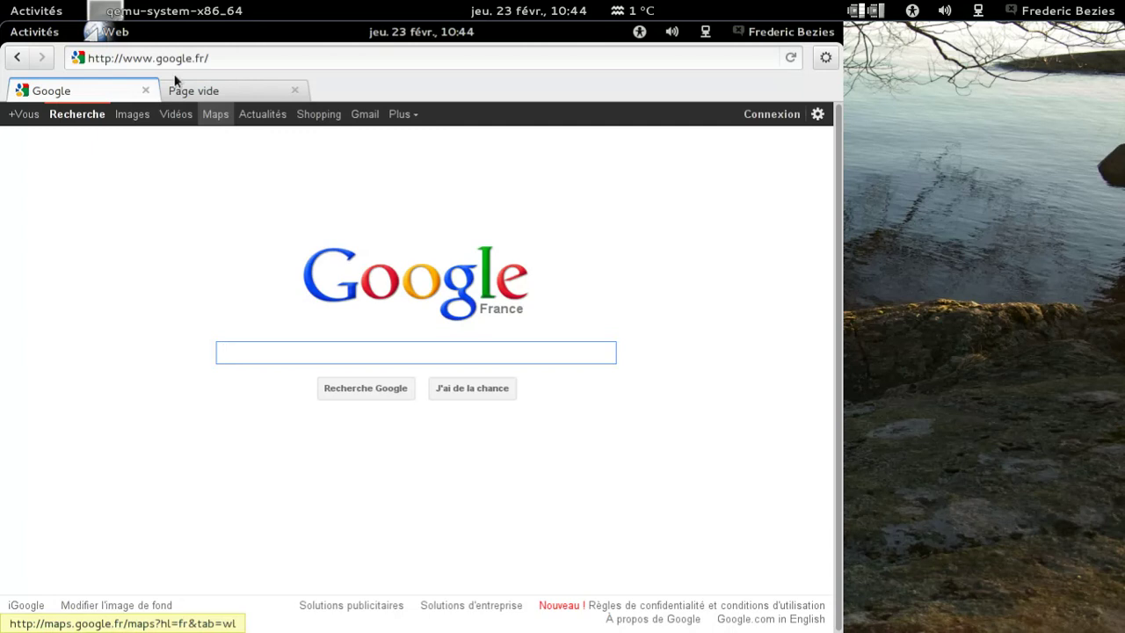
{"action": "left_click", "coordinate": [114, 33]}
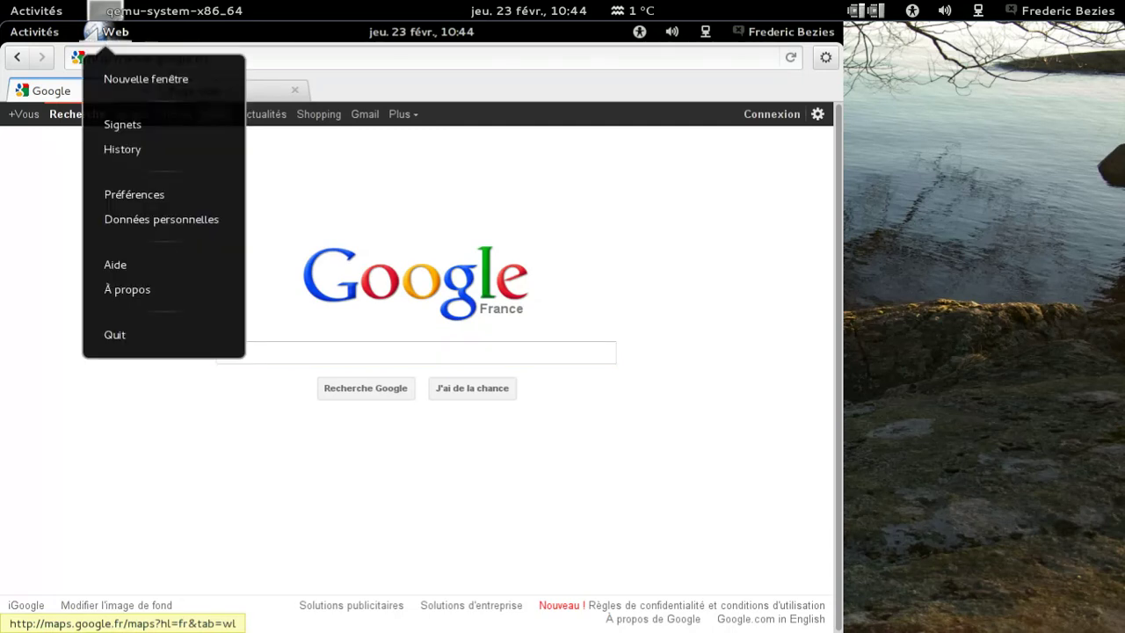
{"action": "left_click", "coordinate": [122, 331]}
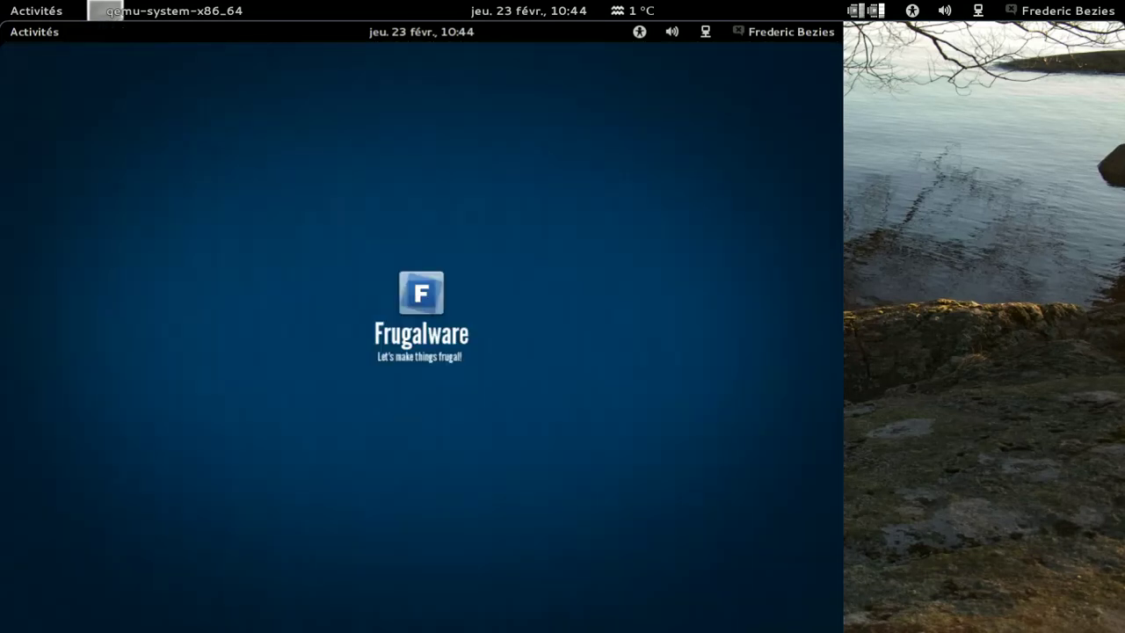
Step: Show all applications in Activities and bring up the Boxes context menu
{"action": "mouse_move", "coordinate": [2, 23]}
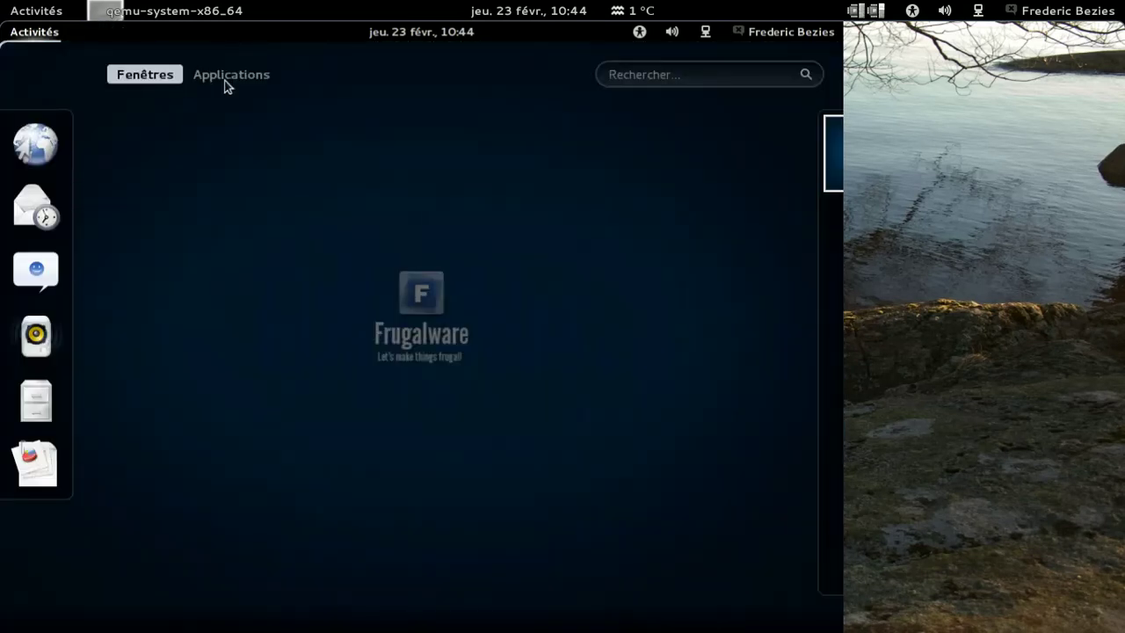
{"action": "left_click", "coordinate": [231, 74]}
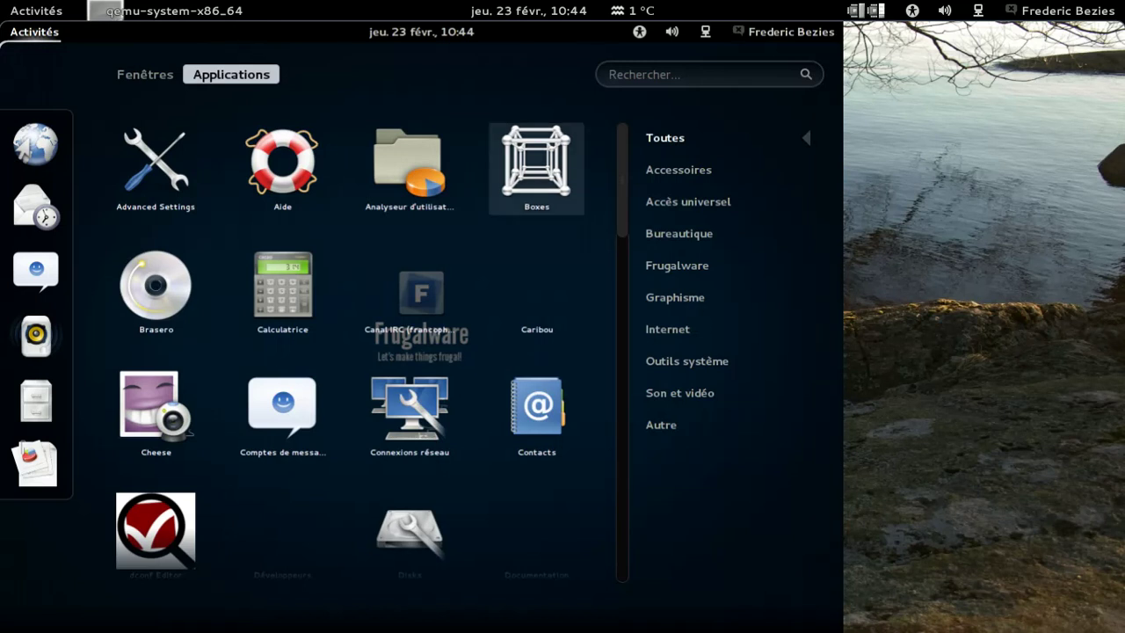
{"action": "right_click", "coordinate": [536, 167]}
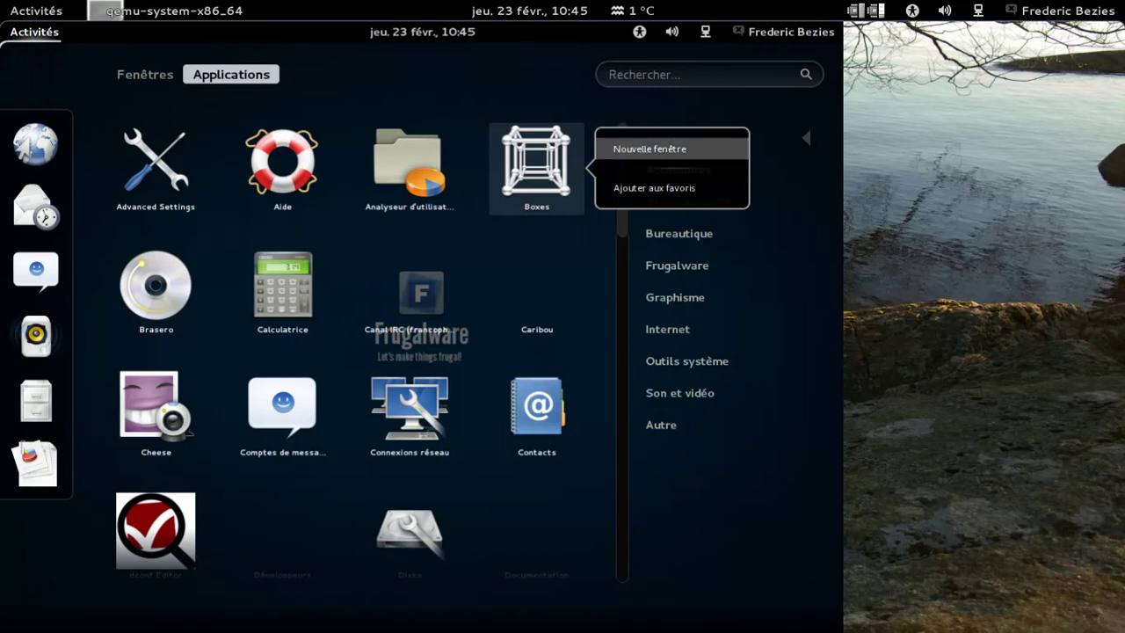
{"action": "left_click_drag", "start_coordinate": [549, 169], "coordinate": [546, 168]}
Step: Try creating a new box from fwlive-1.6-x86_64-xfce-Fr.iso, then leave the wizard after it fails
{"action": "left_click", "coordinate": [547, 168]}
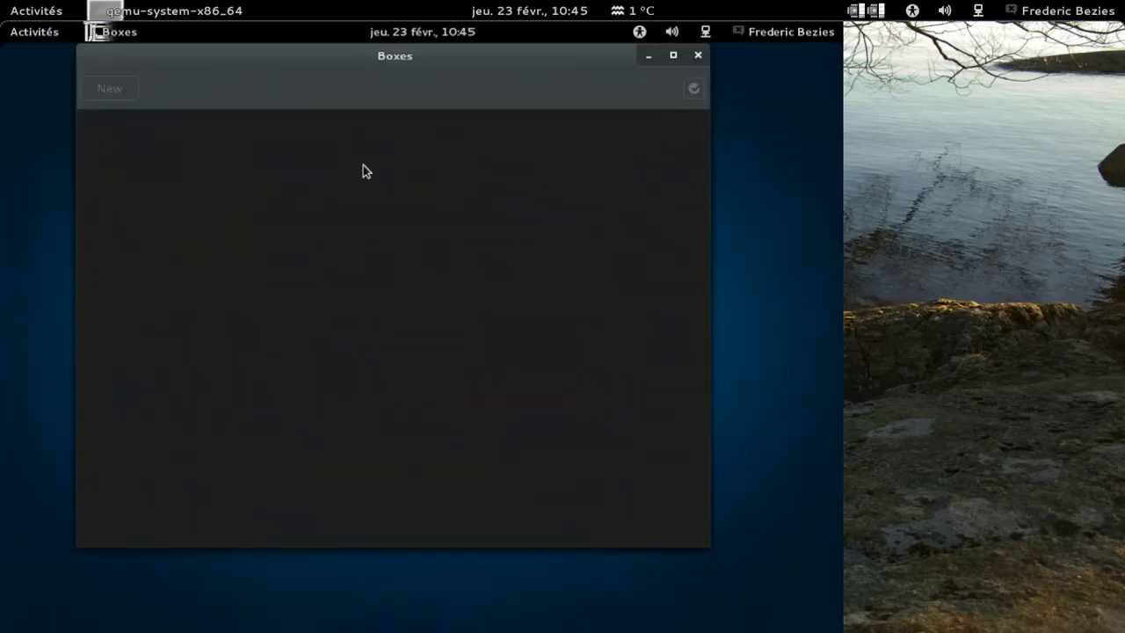
{"action": "left_click", "coordinate": [118, 92]}
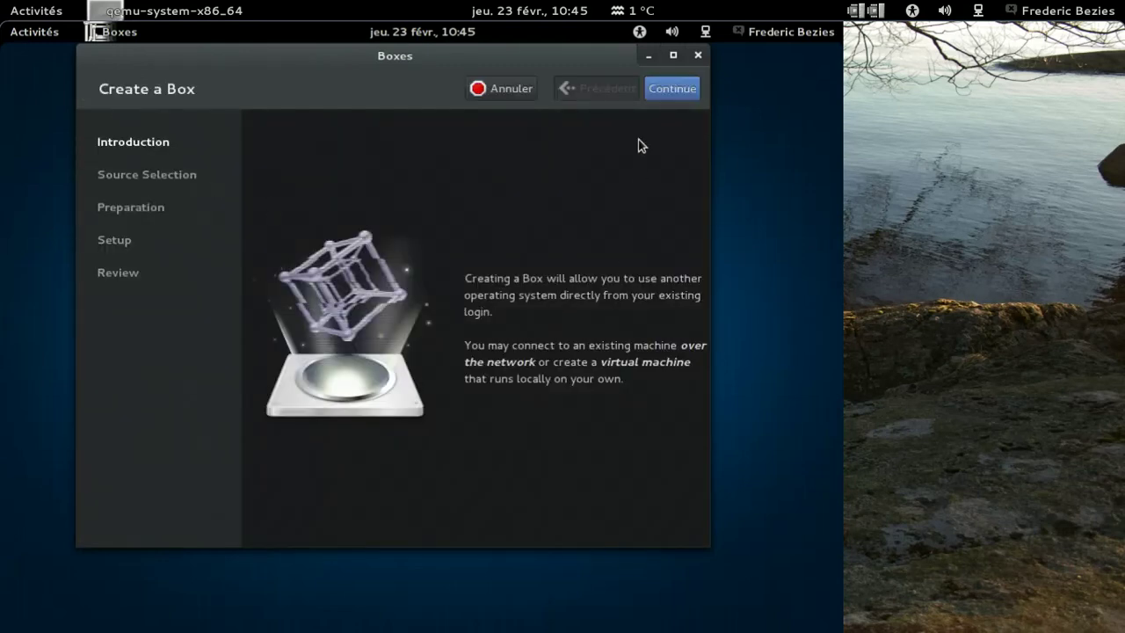
{"action": "left_click", "coordinate": [656, 91]}
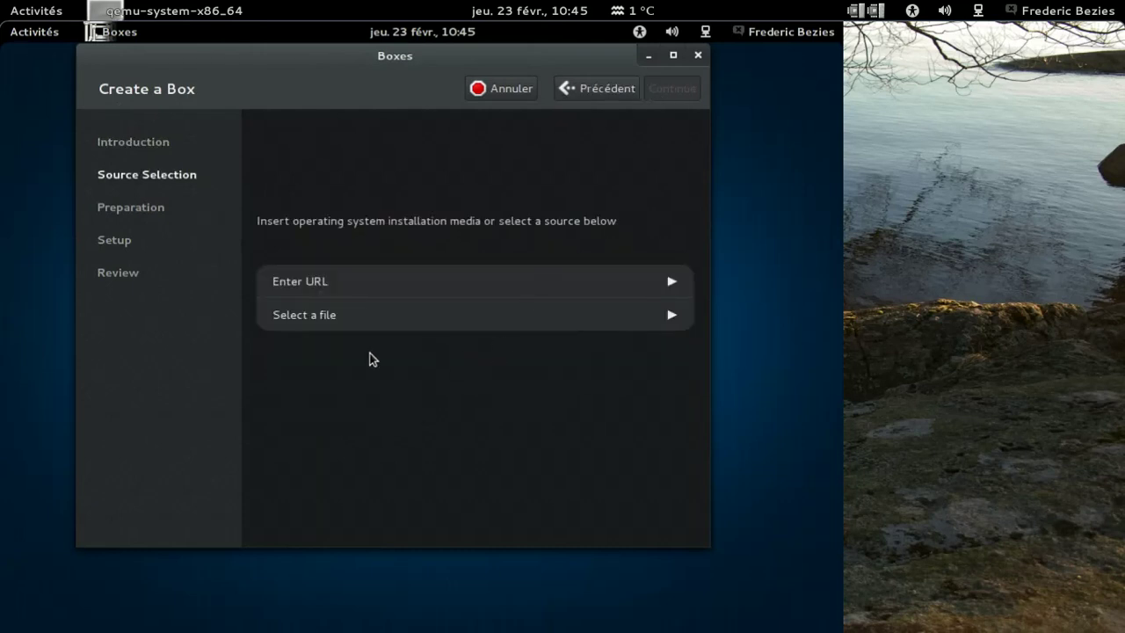
{"action": "left_click", "coordinate": [303, 318]}
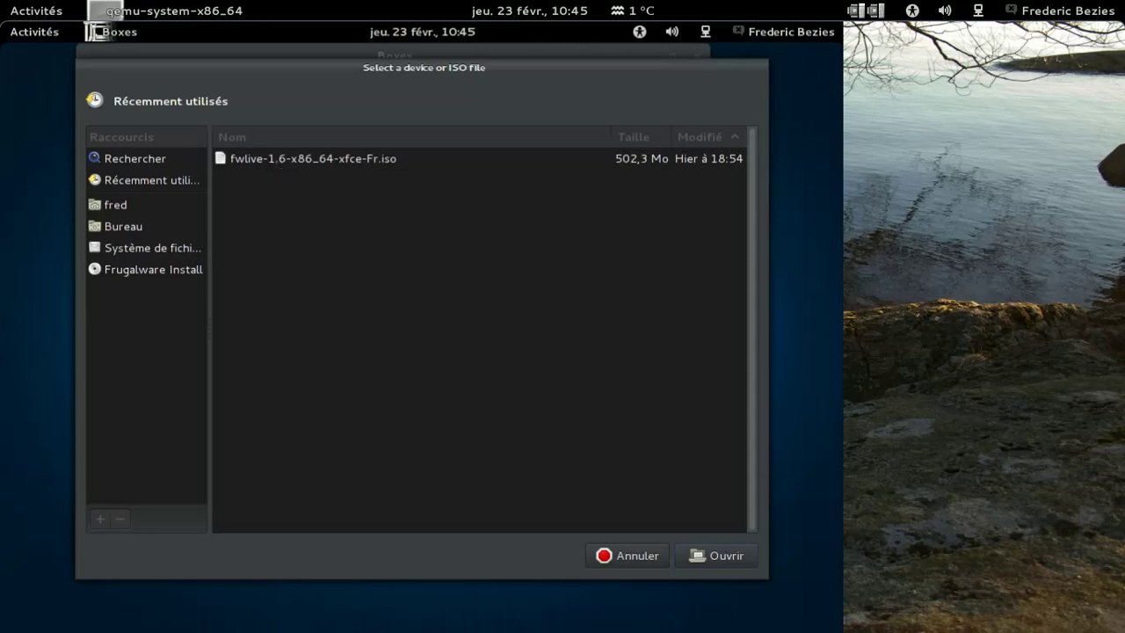
{"action": "left_click", "coordinate": [700, 555]}
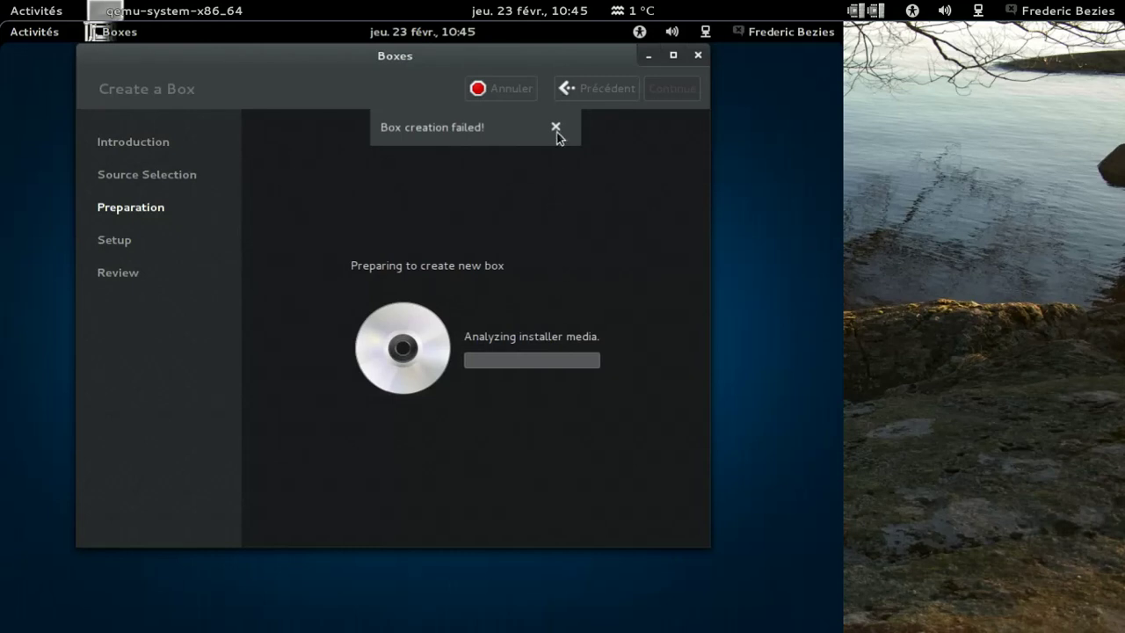
{"action": "left_click", "coordinate": [513, 92]}
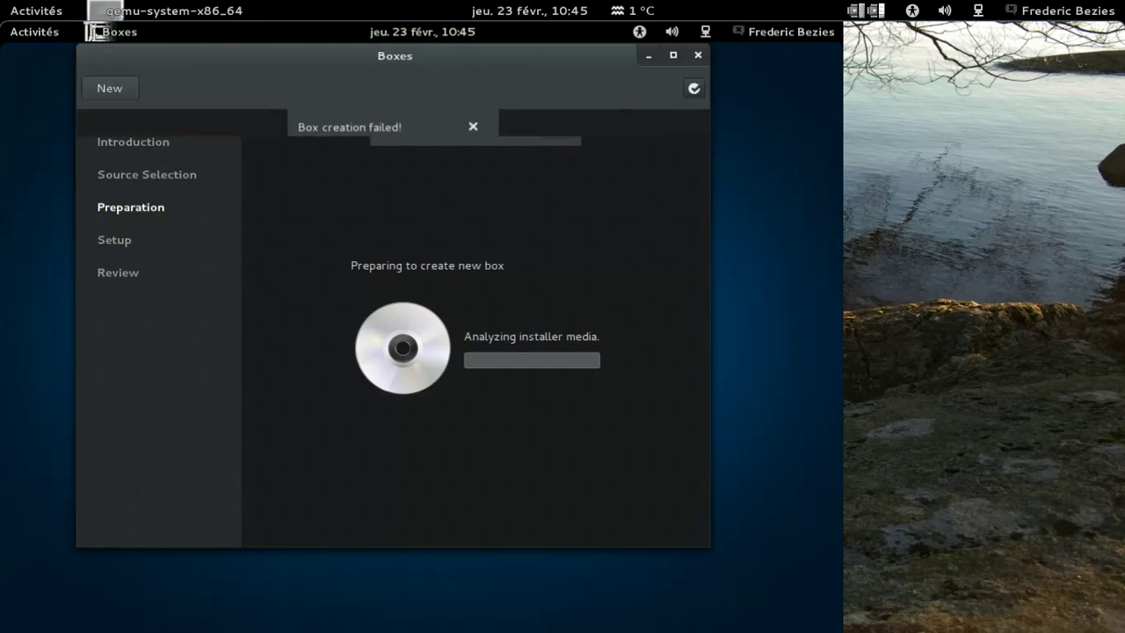
Step: Close Boxes, open Terminal by searching 'termina', and run 'gnome-boxes &'
{"action": "left_click", "coordinate": [698, 54]}
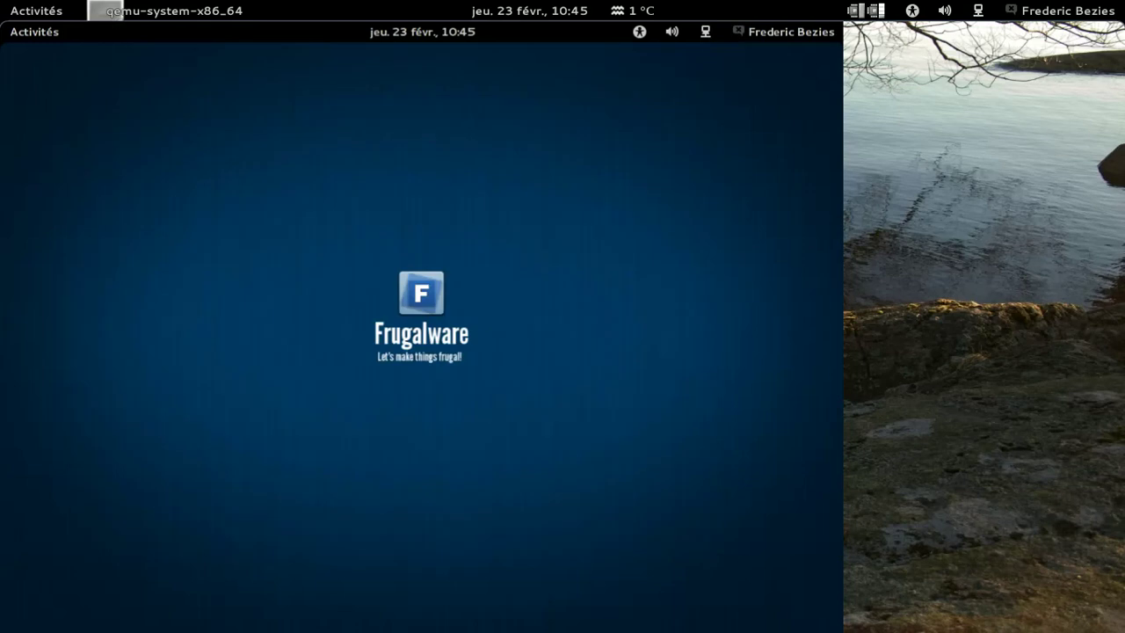
{"action": "mouse_move", "coordinate": [1, 23]}
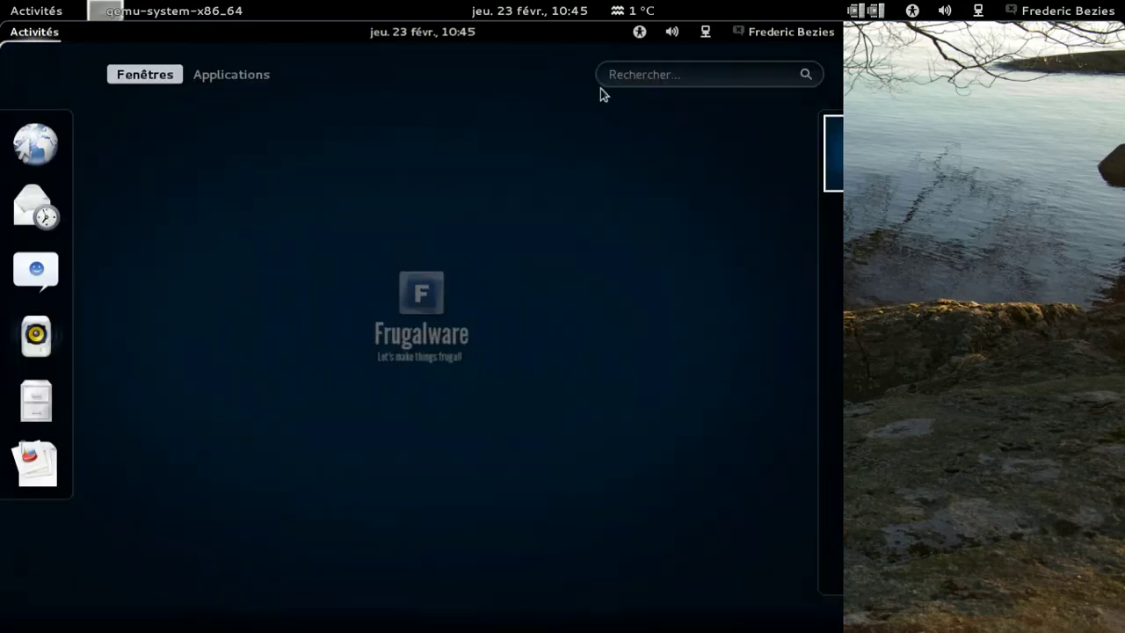
{"action": "left_click", "coordinate": [663, 75]}
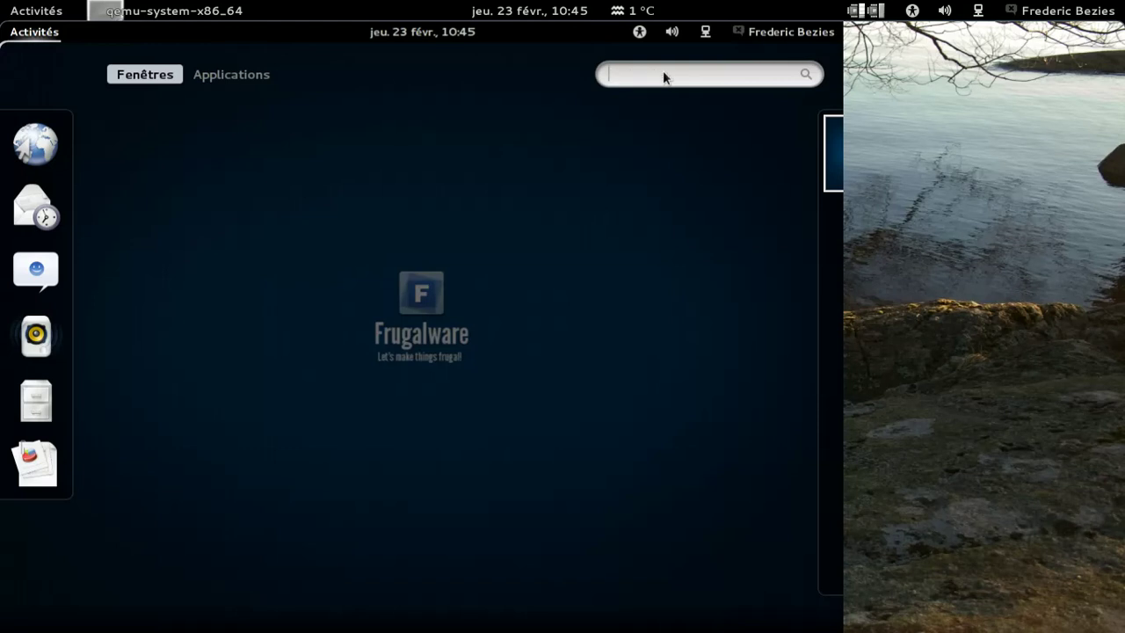
{"action": "type", "text": "t"}
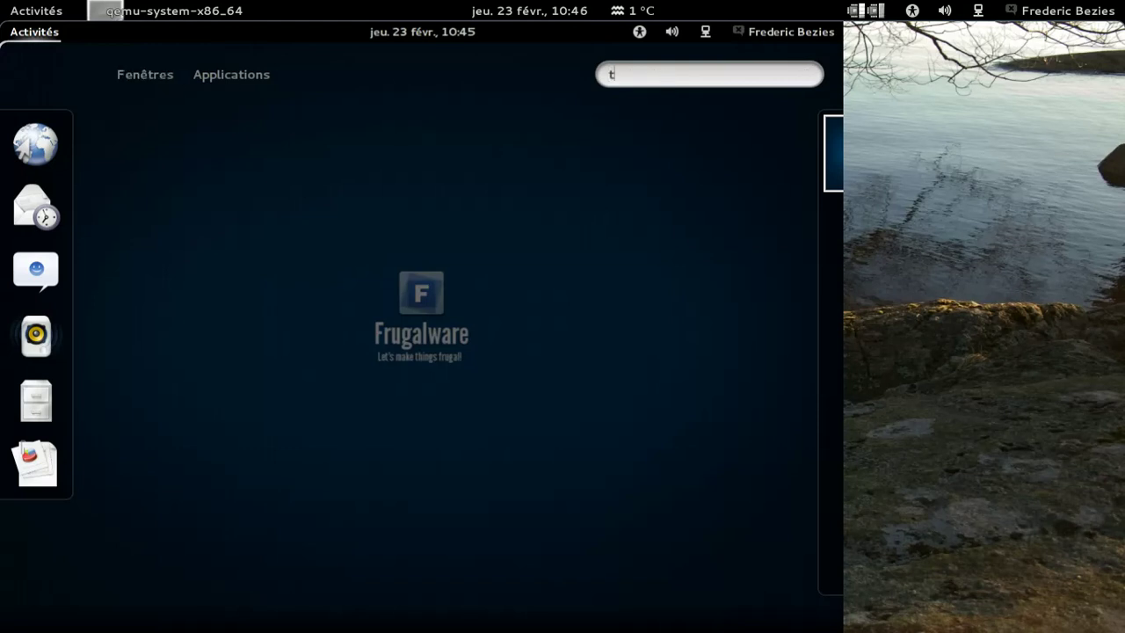
{"action": "type", "text": "ermina"}
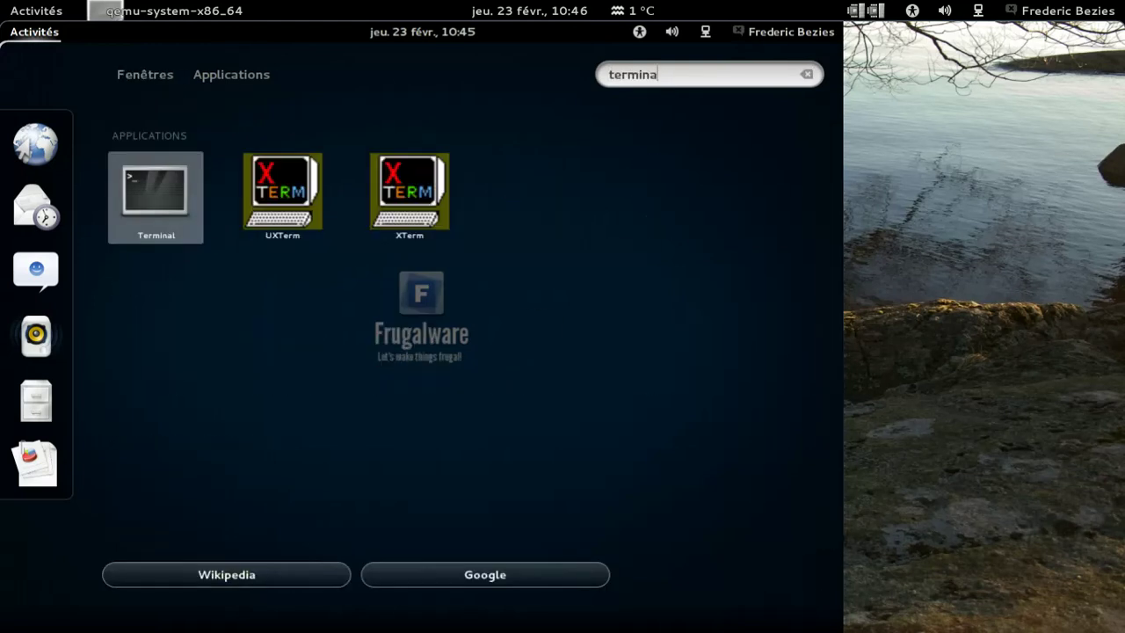
{"action": "key", "text": "Return"}
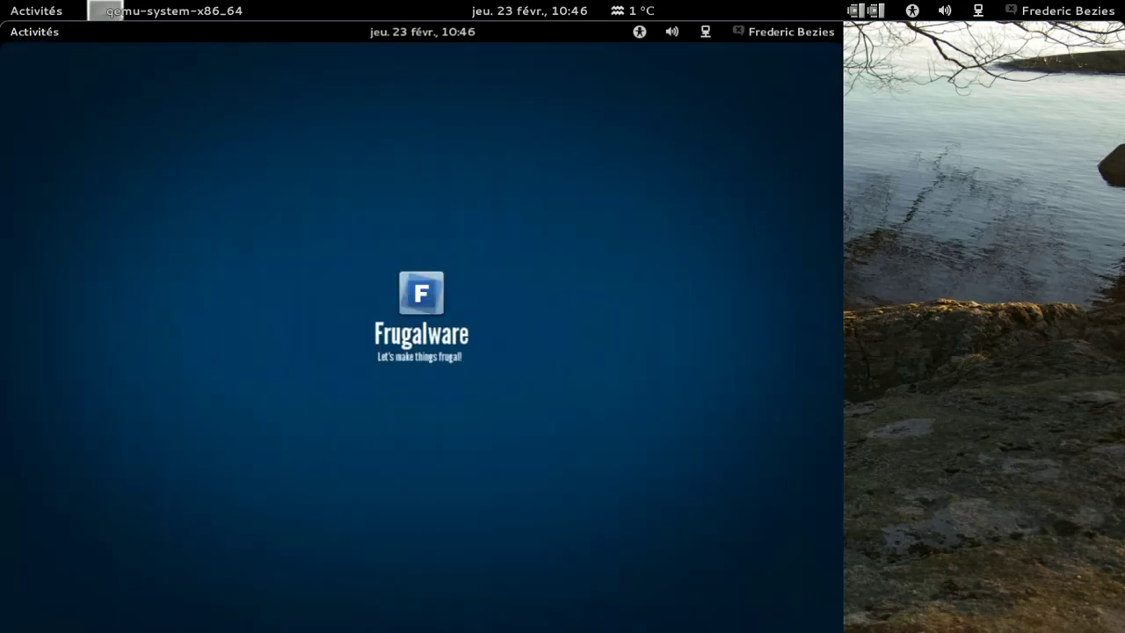
{"action": "type", "text": "gnome-boxes"}
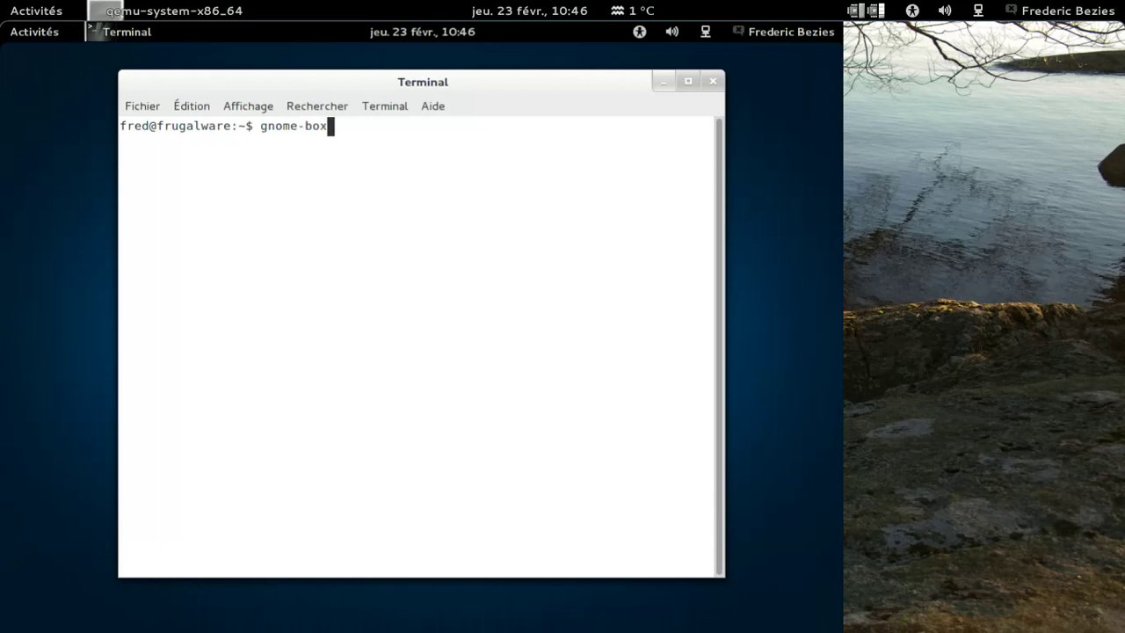
{"action": "type", "text": " &"}
{"action": "key", "text": "Return"}
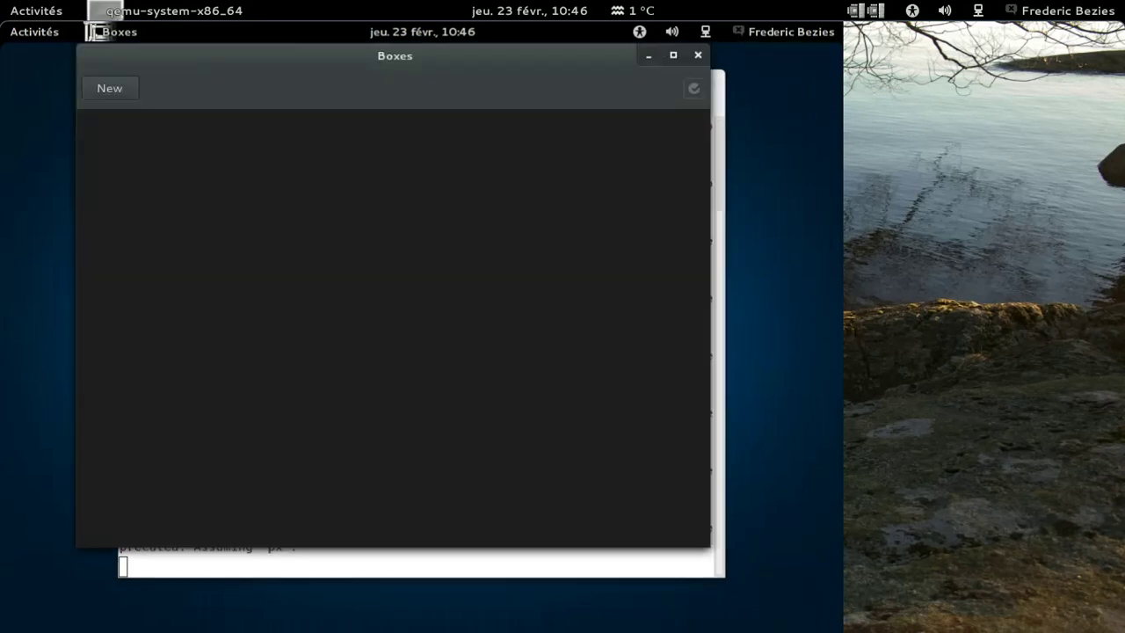
Step: Retry creating a box from fwlive-1.6-x86_64-xfce-Fr.iso and read the terminal's 'unknown OS type hvm' error
{"action": "left_click", "coordinate": [111, 89]}
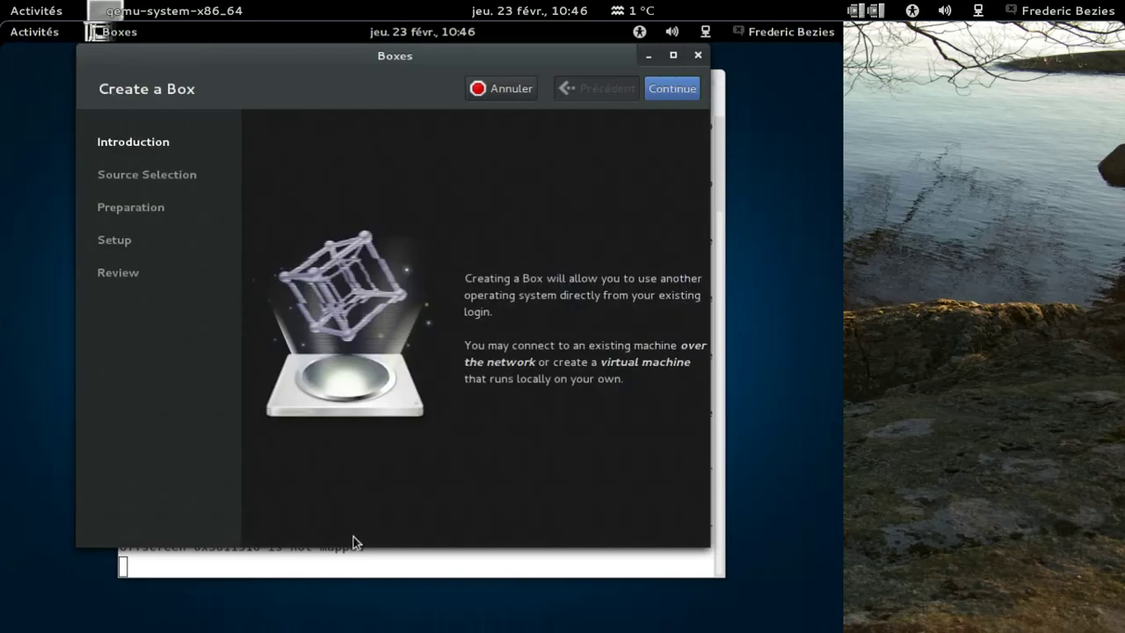
{"action": "left_click", "coordinate": [351, 565]}
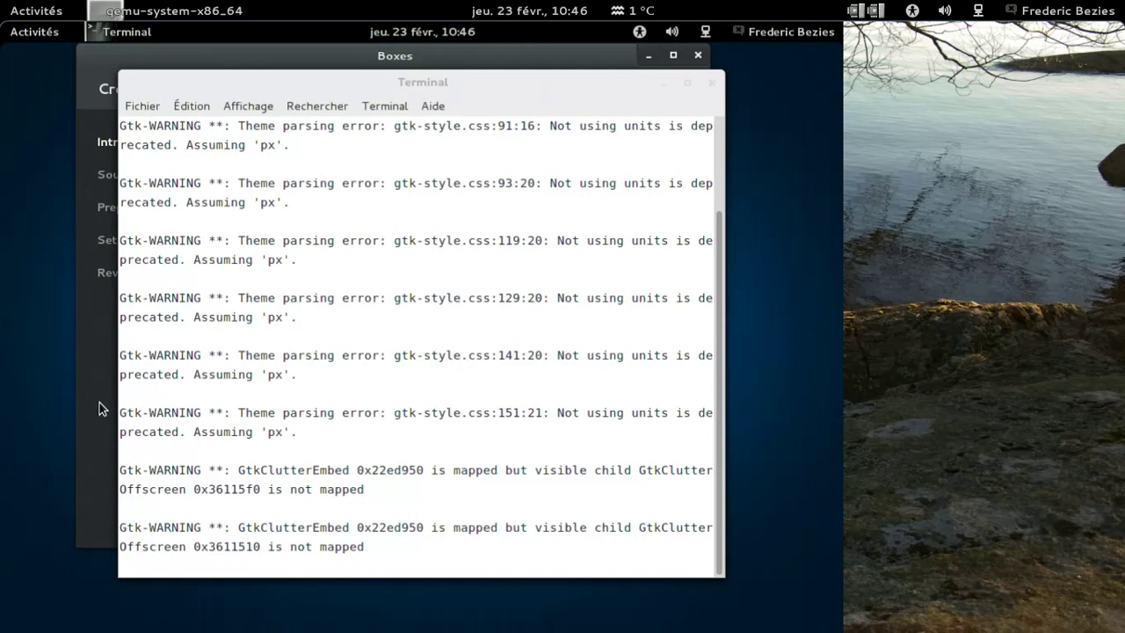
{"action": "left_click", "coordinate": [393, 58]}
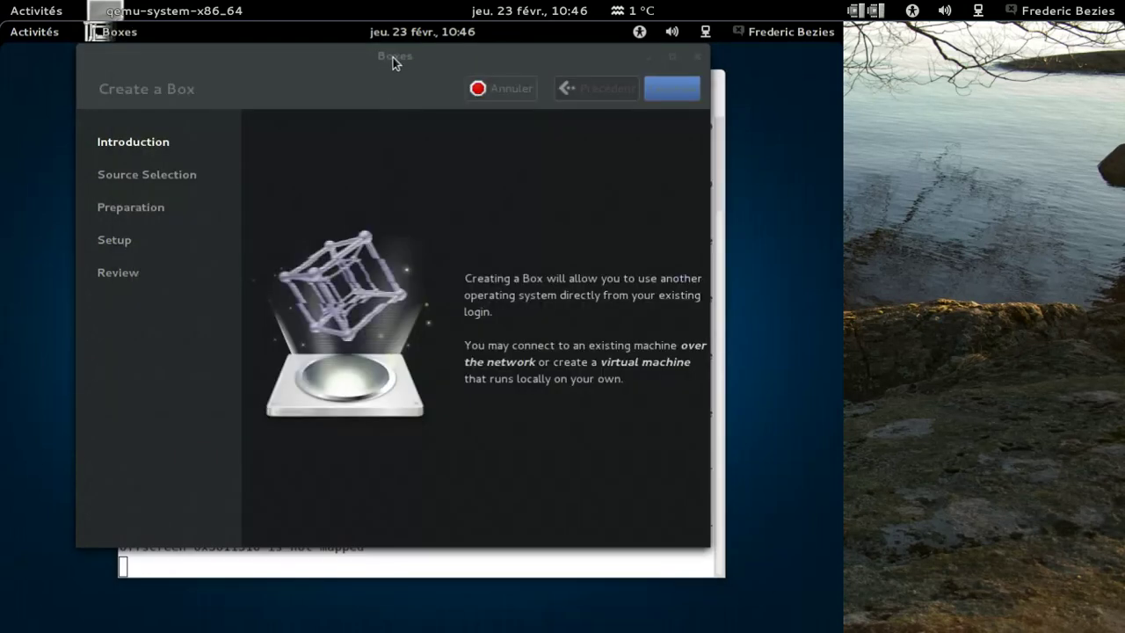
{"action": "left_click", "coordinate": [677, 92]}
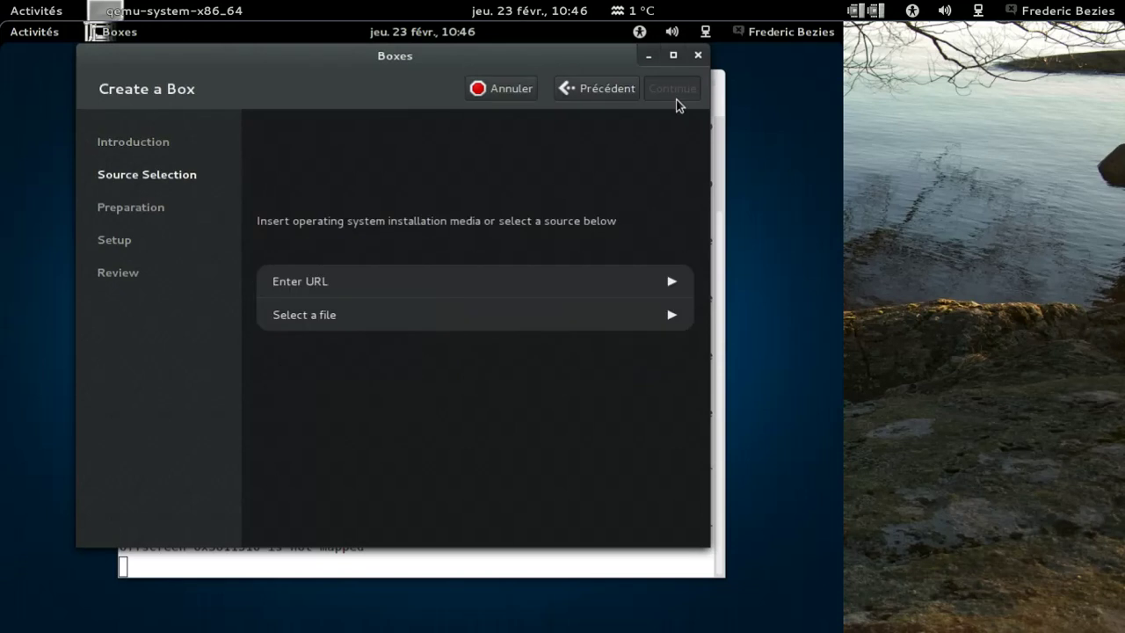
{"action": "left_click", "coordinate": [315, 322]}
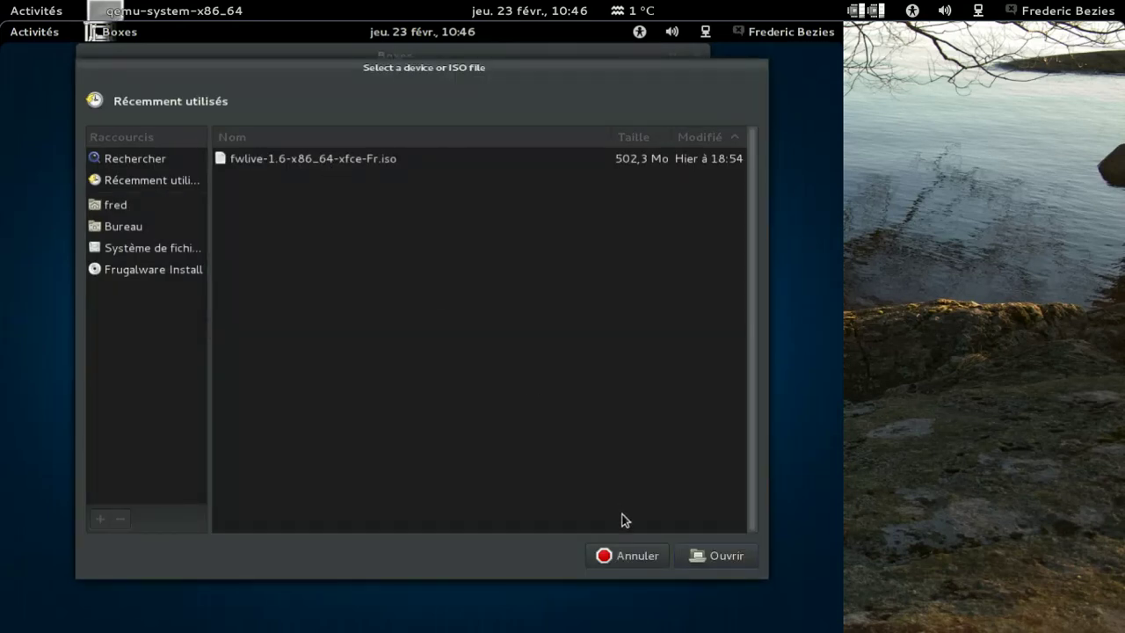
{"action": "left_click", "coordinate": [694, 555]}
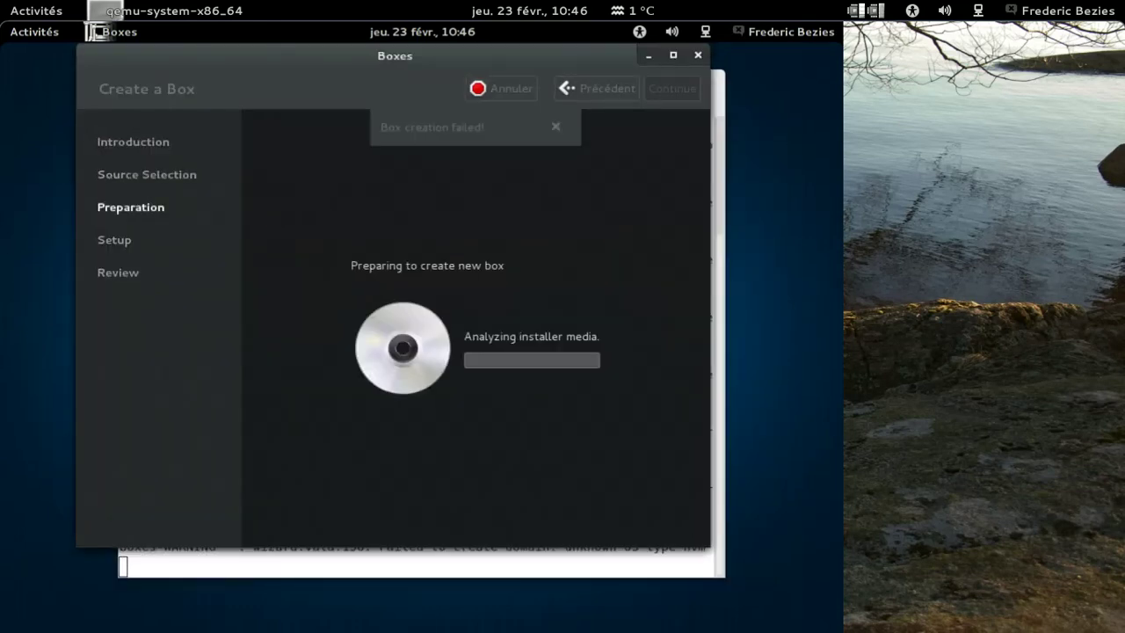
{"action": "left_click", "coordinate": [647, 566]}
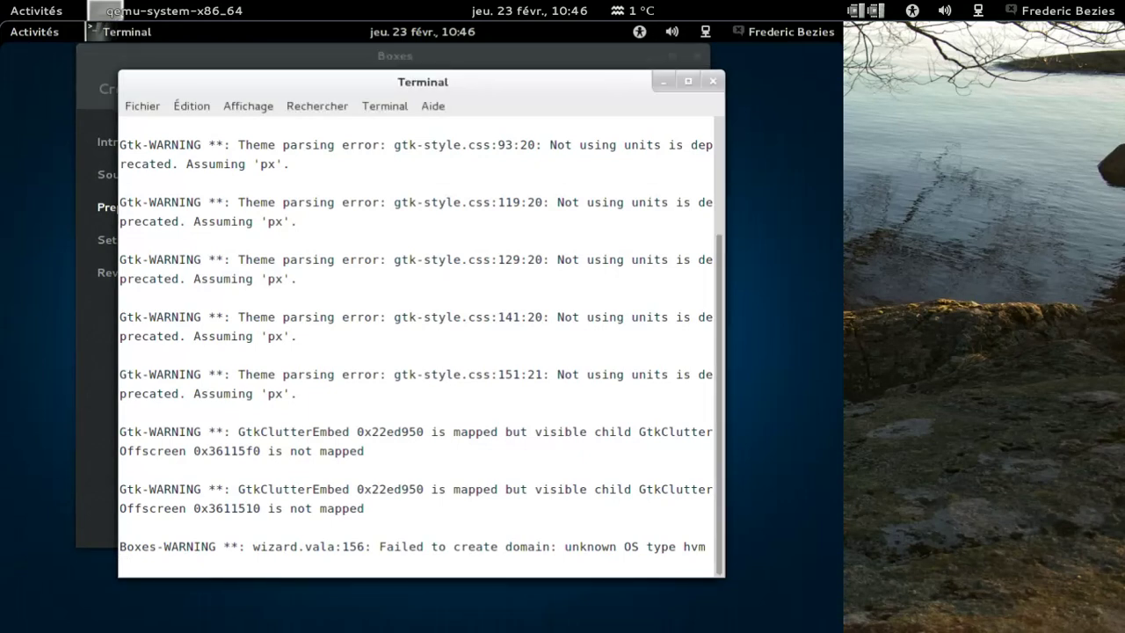
Step: Run 'sudo modprobe kvm-amd' at a fresh terminal prompt to load the KVM module
{"action": "key", "text": "Return"}
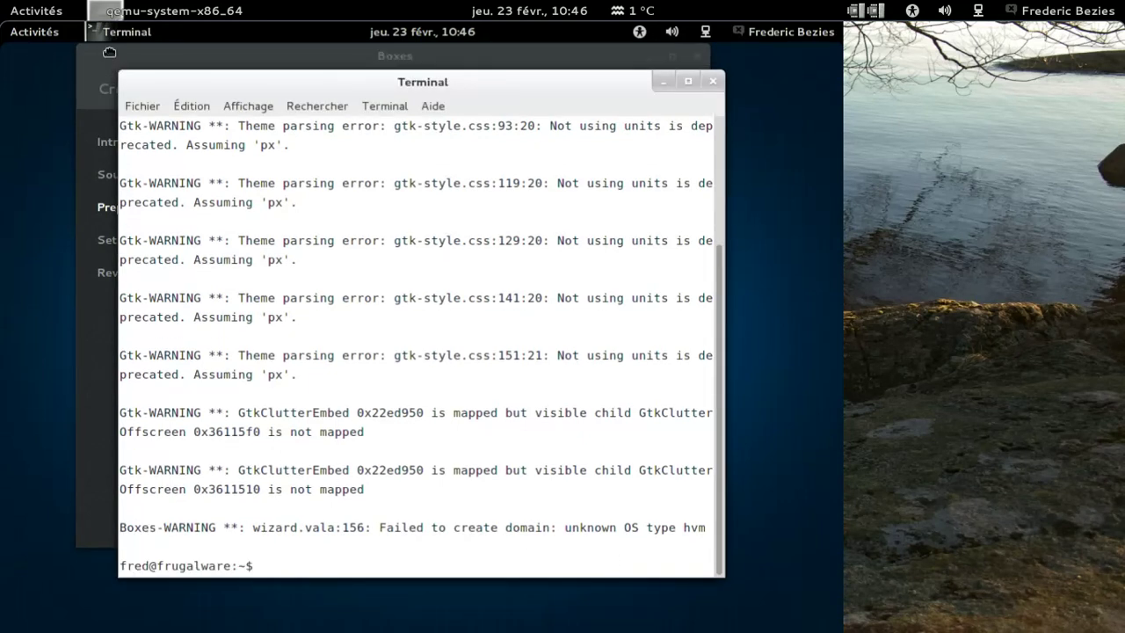
{"action": "left_click", "coordinate": [669, 64]}
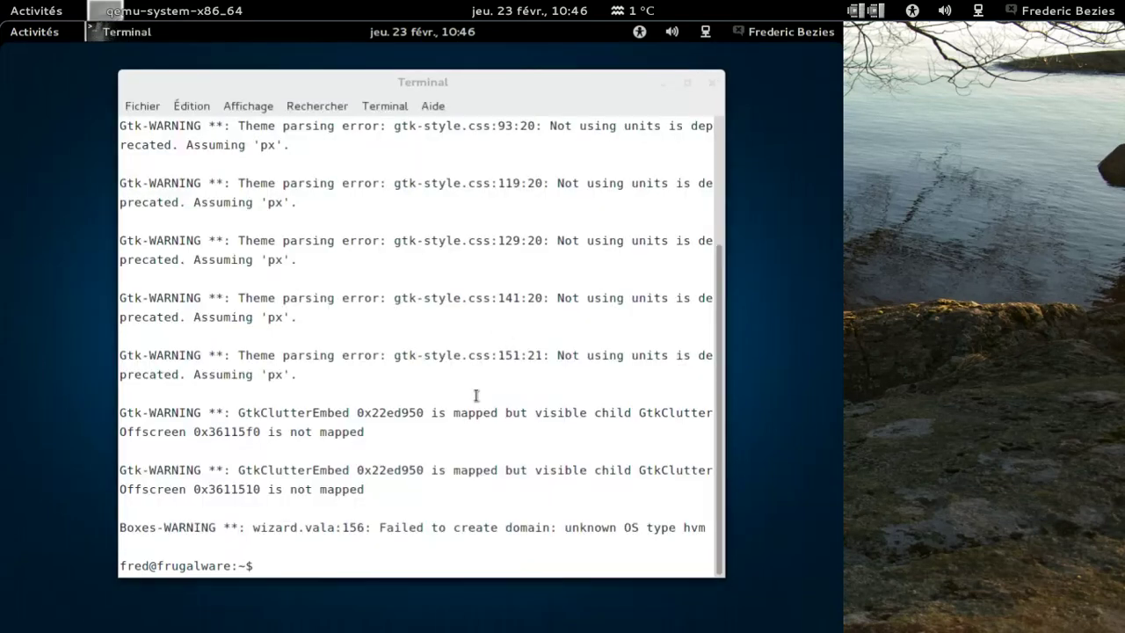
{"action": "type", "text": "sudo m"}
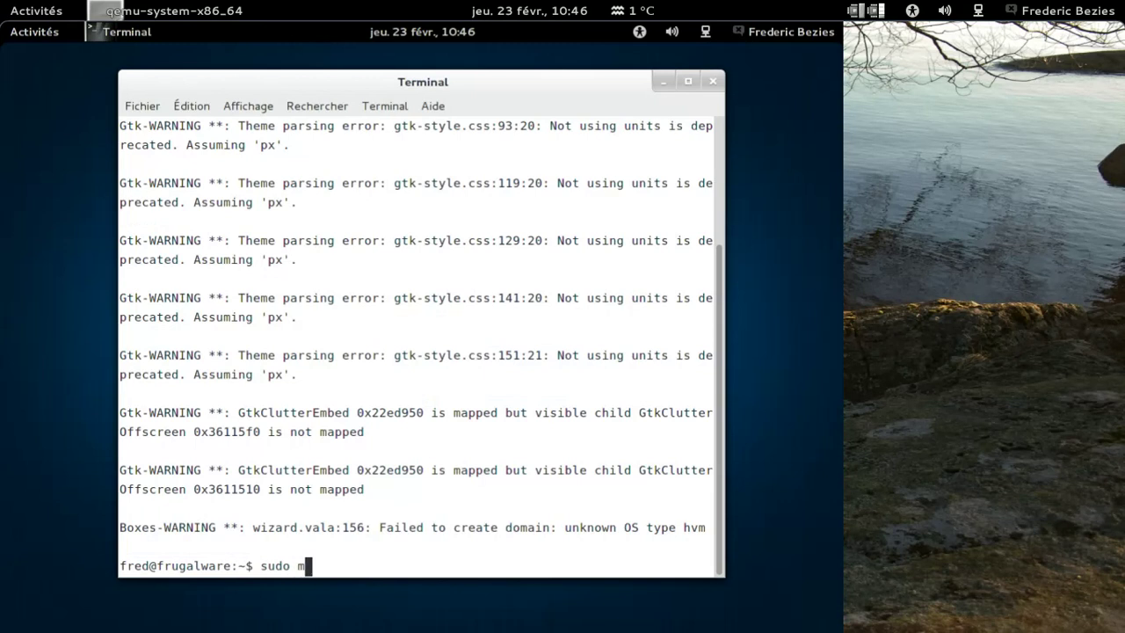
{"action": "type", "text": "odprobe k"}
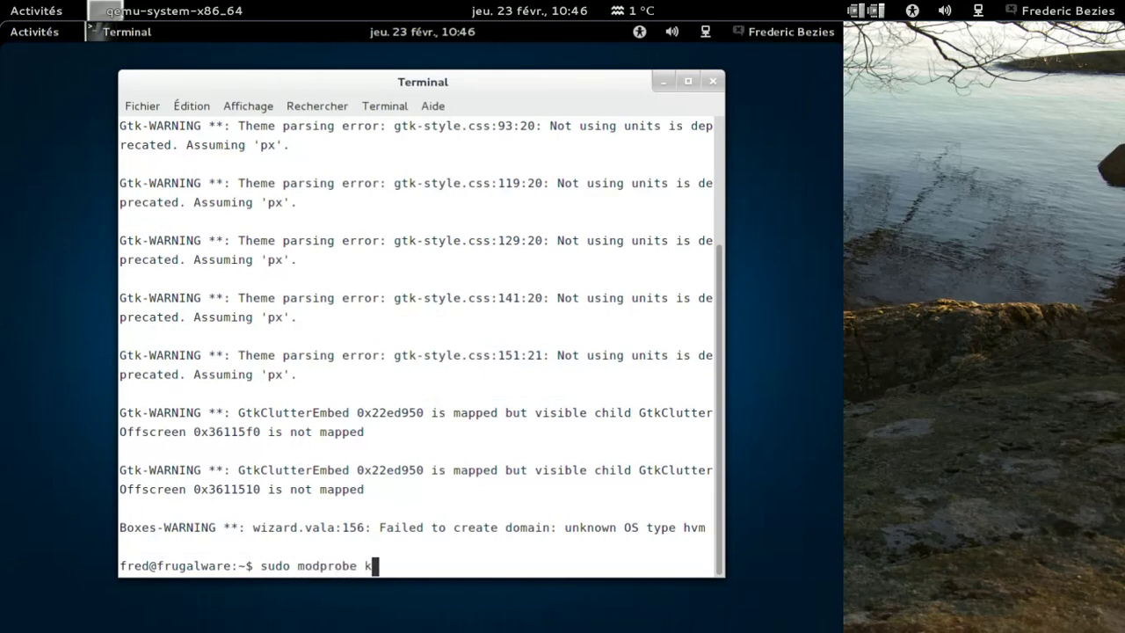
{"action": "type", "text": "vm-amd"}
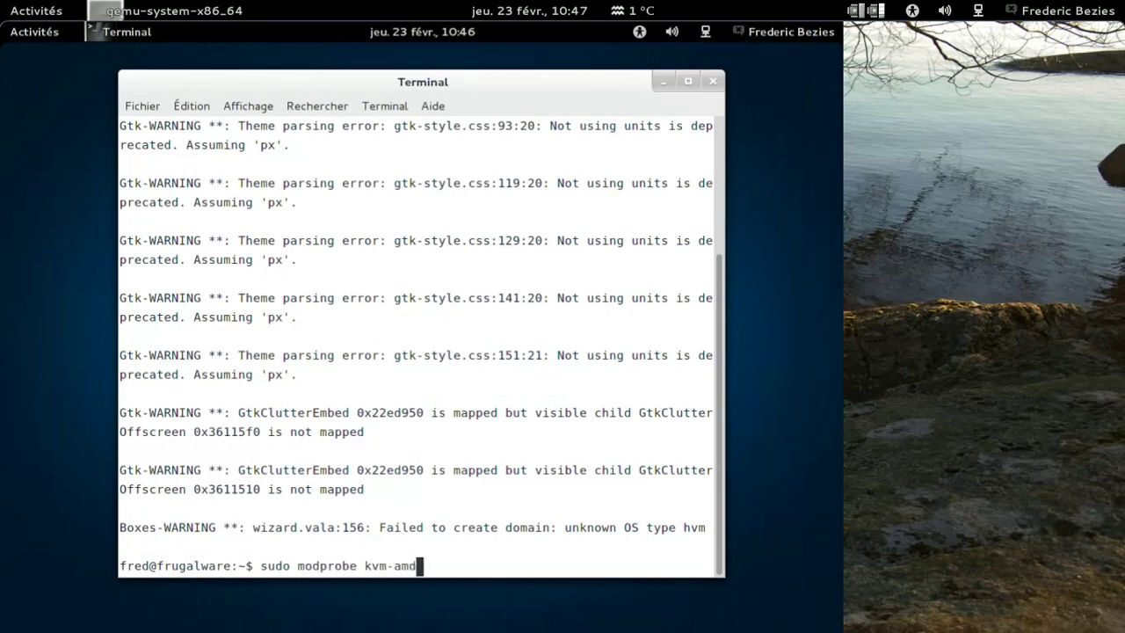
{"action": "key", "text": "Return"}
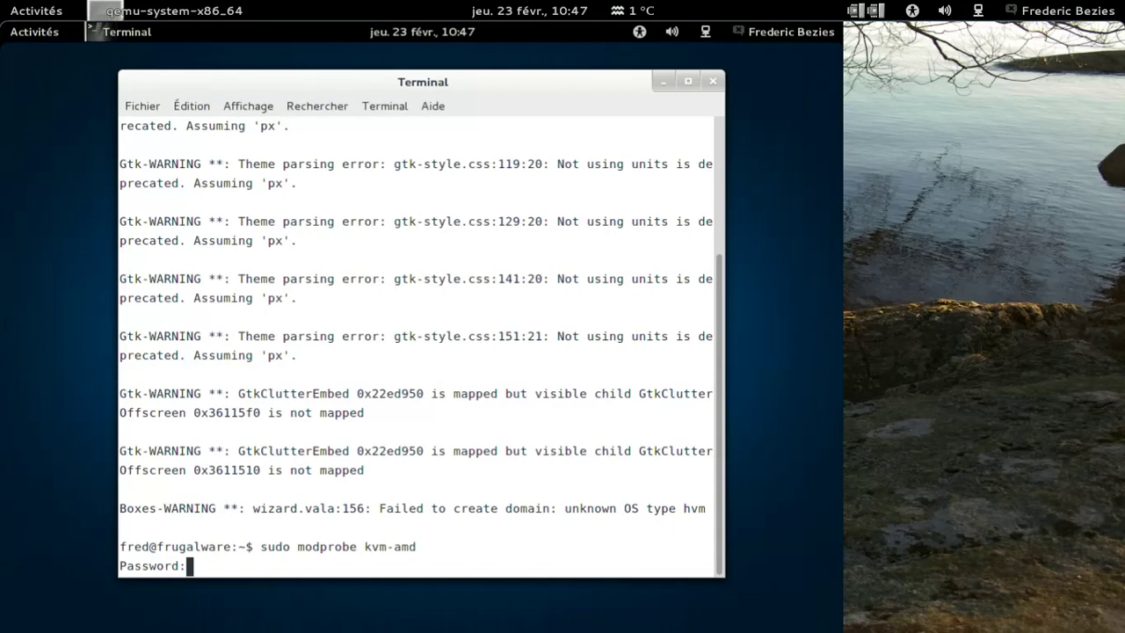